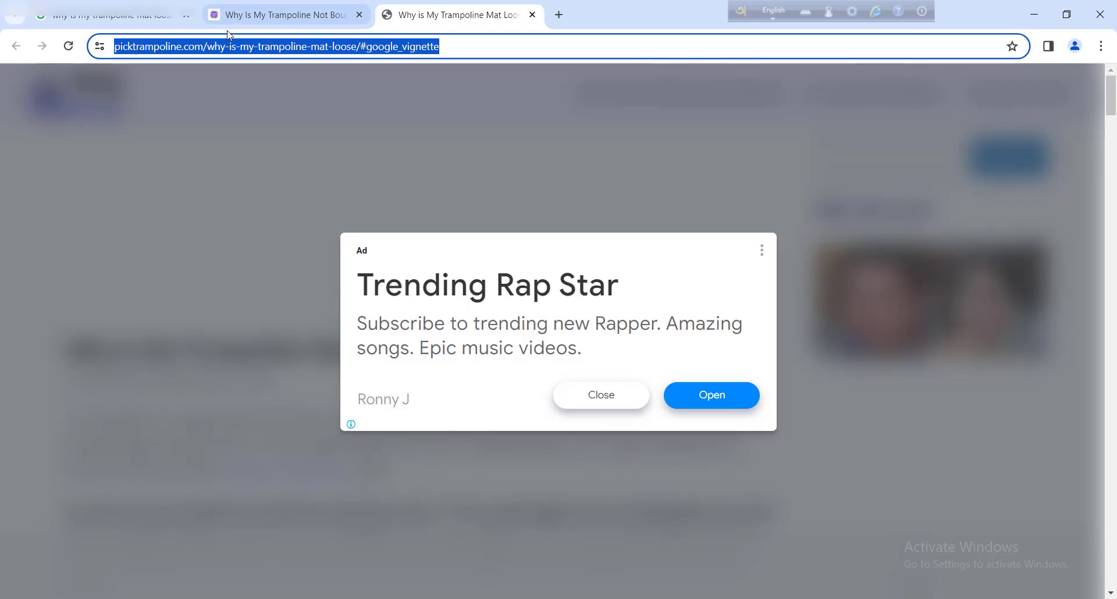
# - Close the two open trampoline article tabs and rerun the Google search for "why is my trampoline mat loose"
pyautogui.click(166, 18)
pyautogui.click(360, 16)
pyautogui.click(361, 15)
pyautogui.click(427, 76)
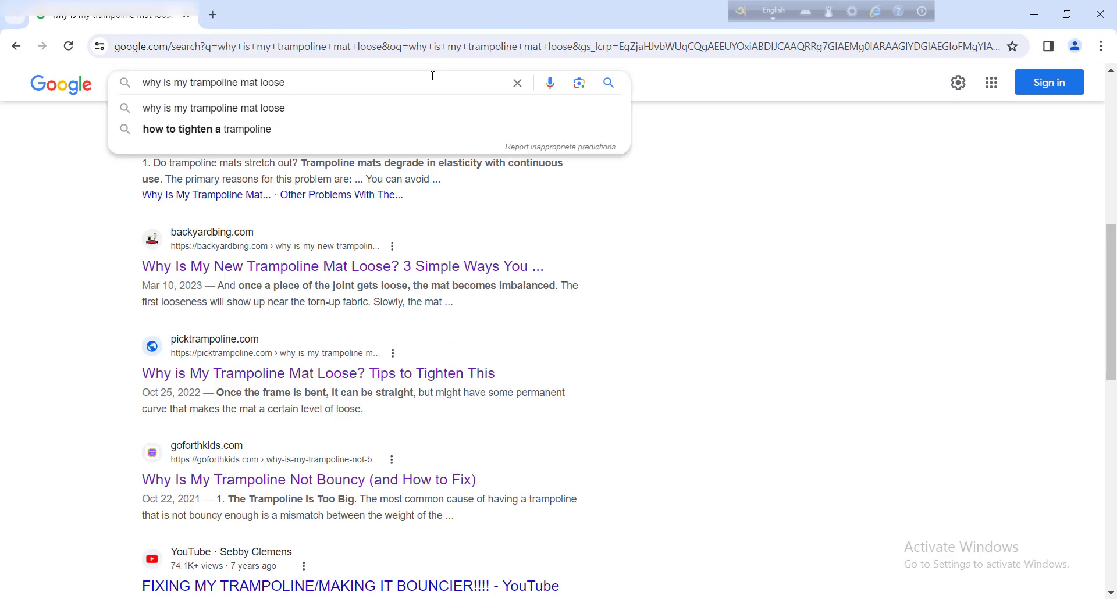
pyautogui.press('Return')
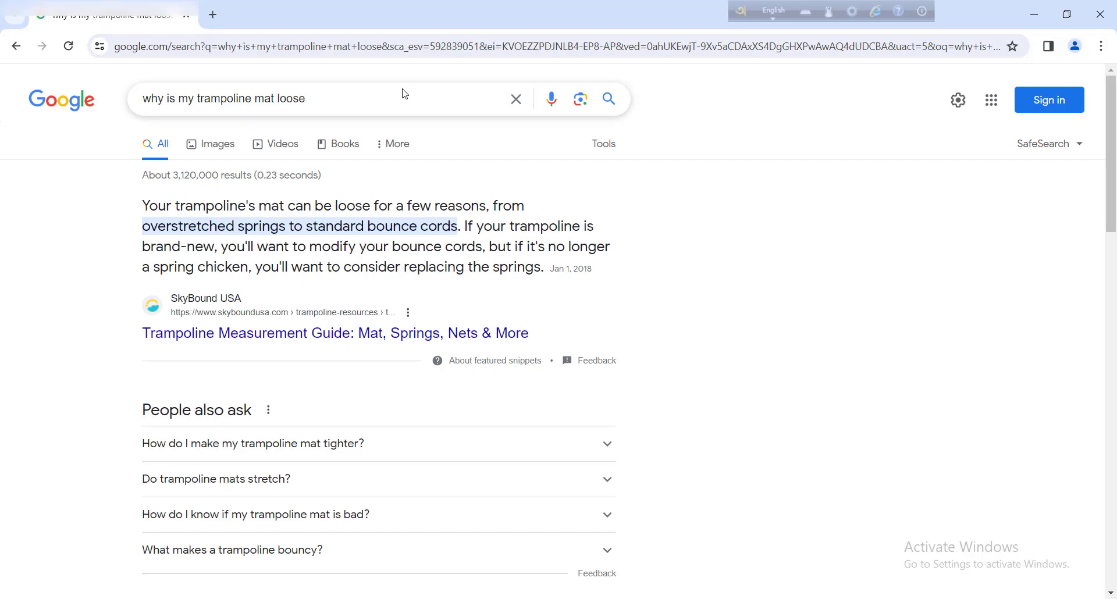
# - Open the picktrampoline.com result "Why is My Trampoline Mat Loose? Tips to Tighten This" in a new tab
pyautogui.scroll(-9, 593, 335)
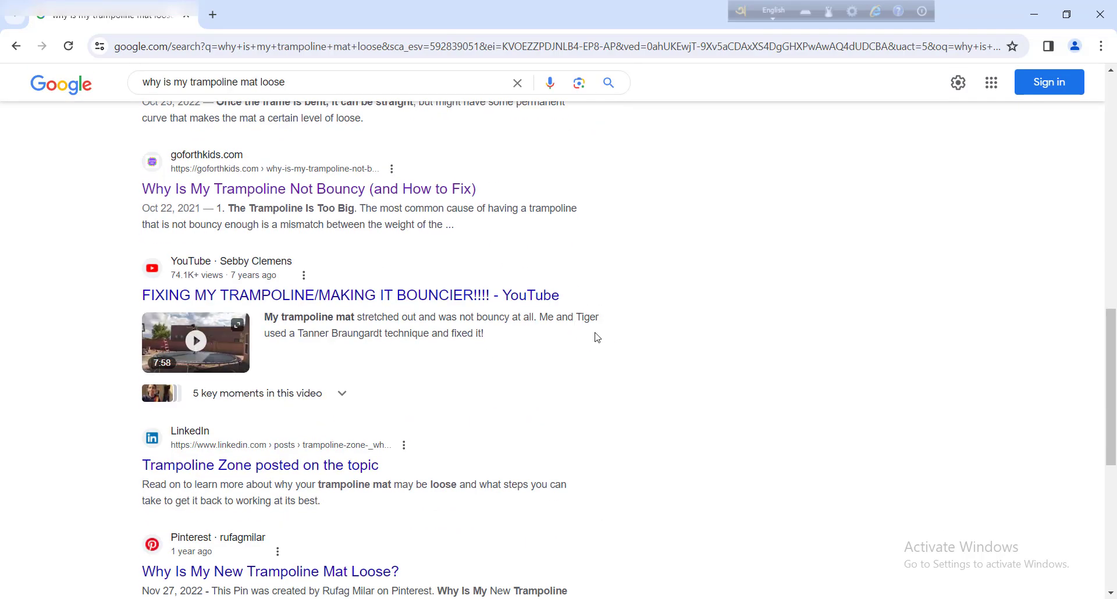
pyautogui.scroll(4, 597, 336)
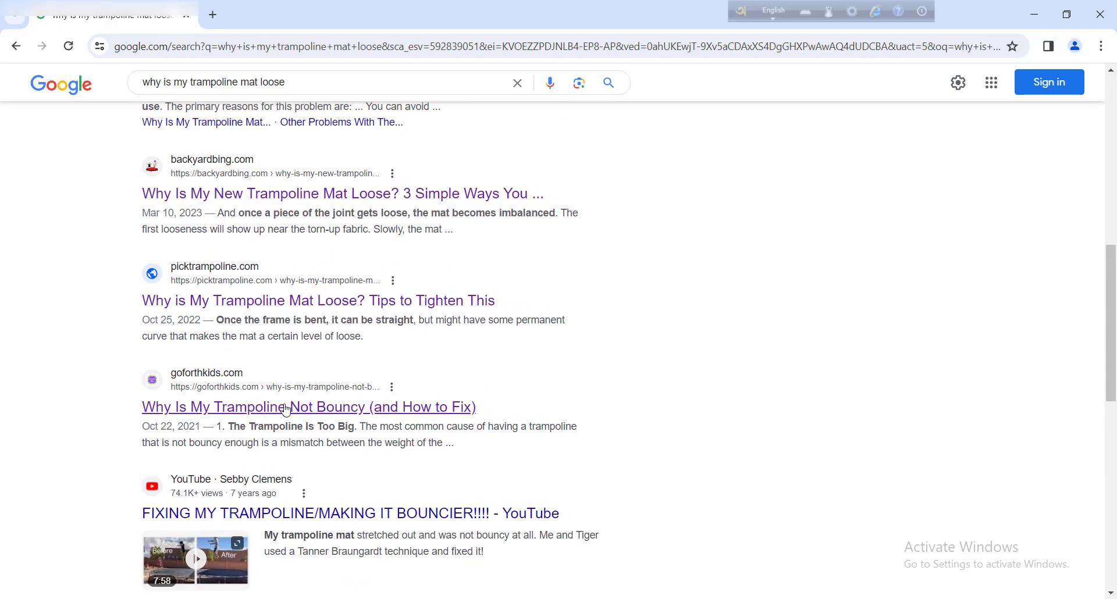
pyautogui.rightClick(313, 312)
pyautogui.click(355, 322)
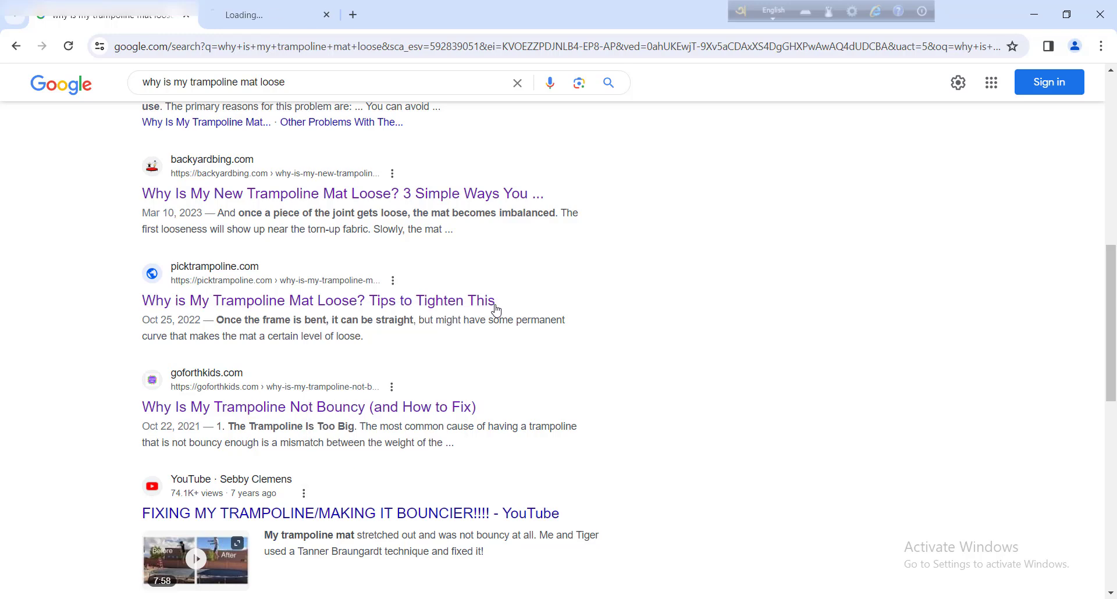
# - Look over the search results, then copy the full URL of the opened picktrampoline.com article
pyautogui.scroll(4, 347, 298)
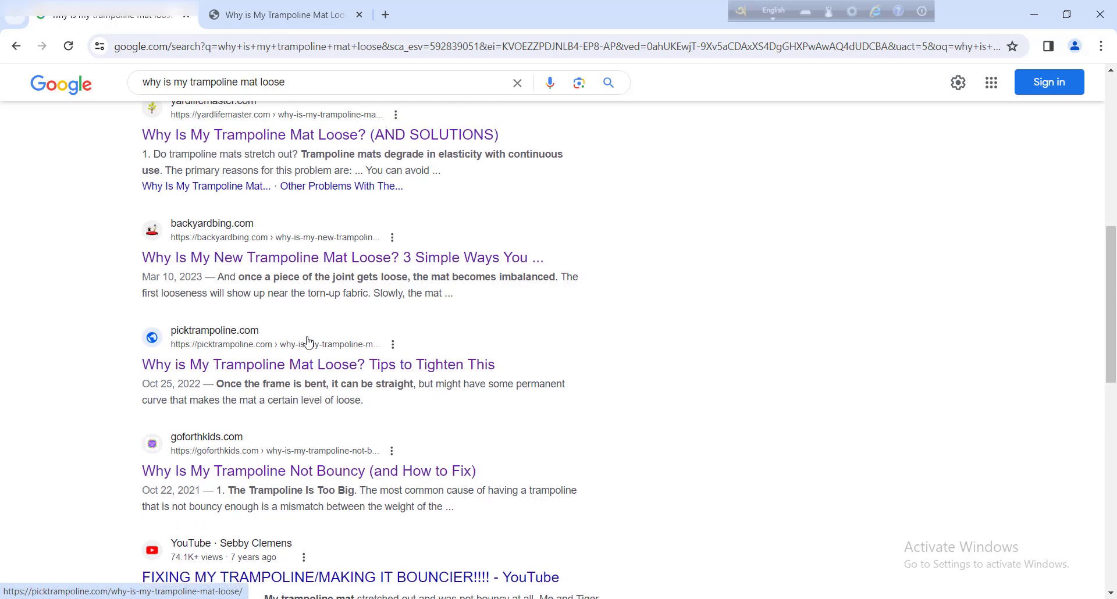
pyautogui.scroll(5, 346, 299)
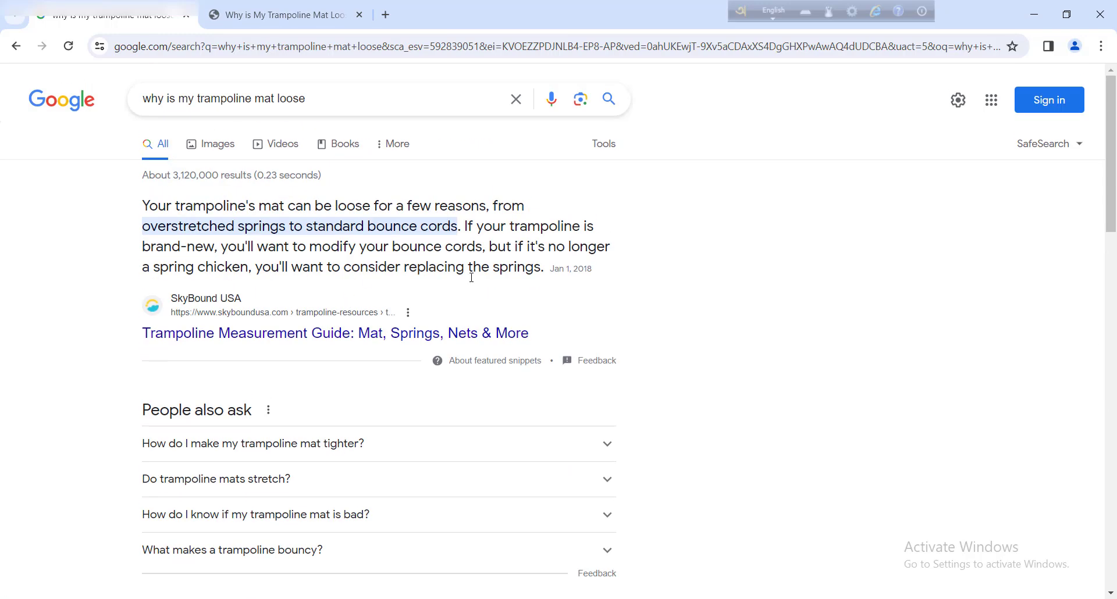
pyautogui.scroll(-6, 347, 299)
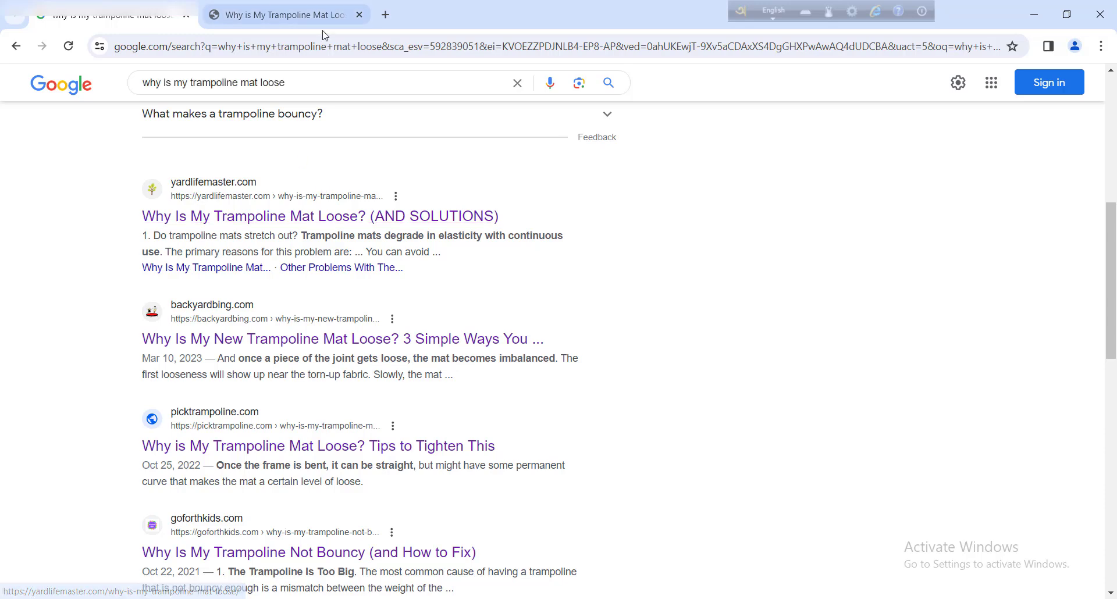
pyautogui.doubleClick(273, 82)
pyautogui.click(118, 192)
pyautogui.click(224, 11)
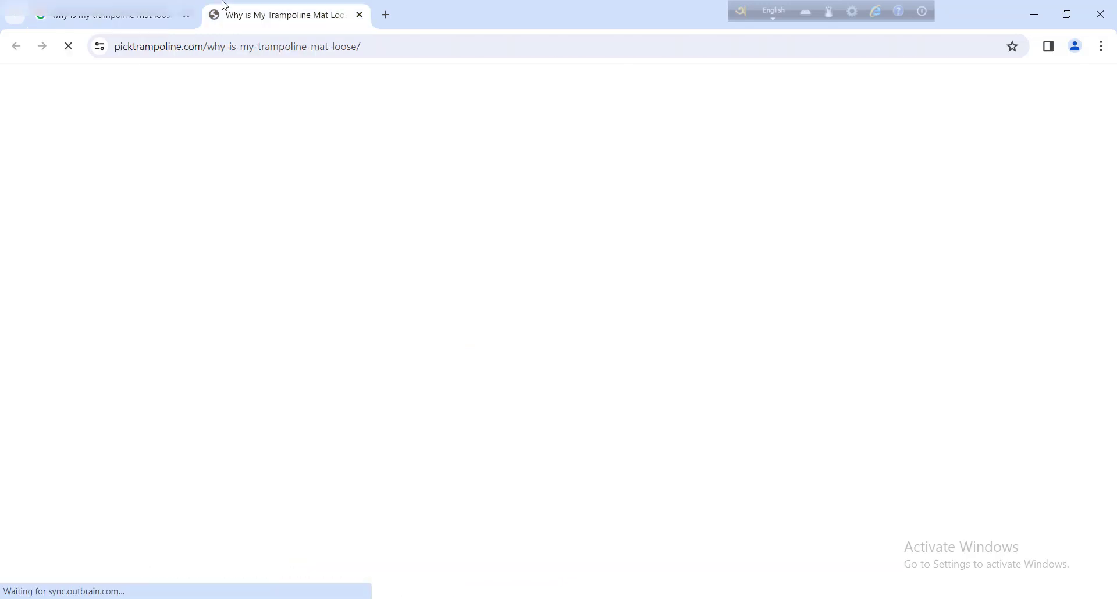
pyautogui.click(369, 45)
pyautogui.hotkey('ctrl', 'c')
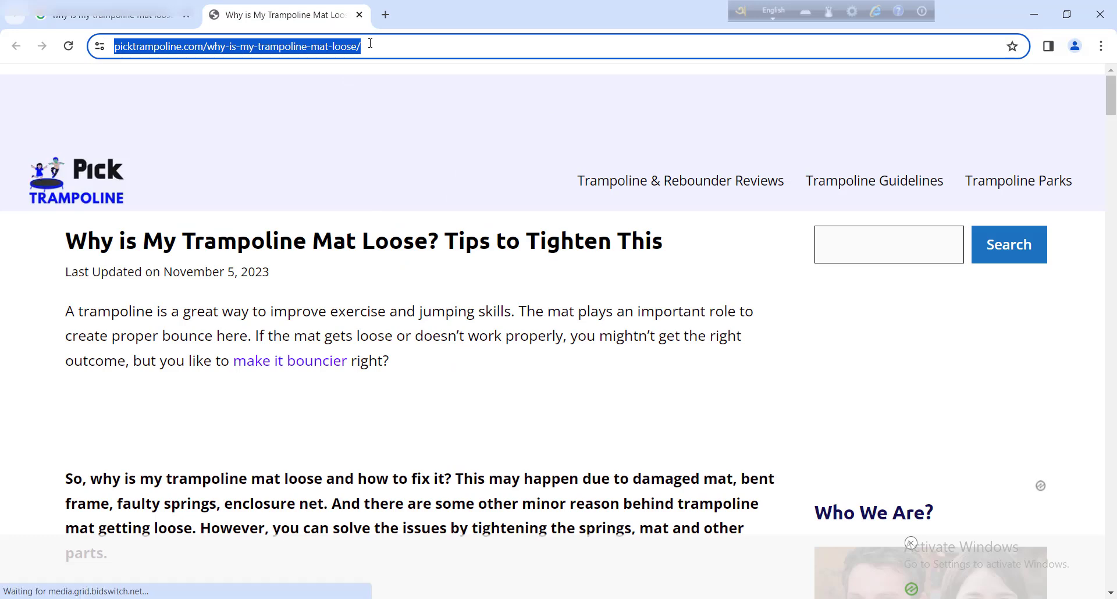
pyautogui.hotkey('alt', 'Tab')
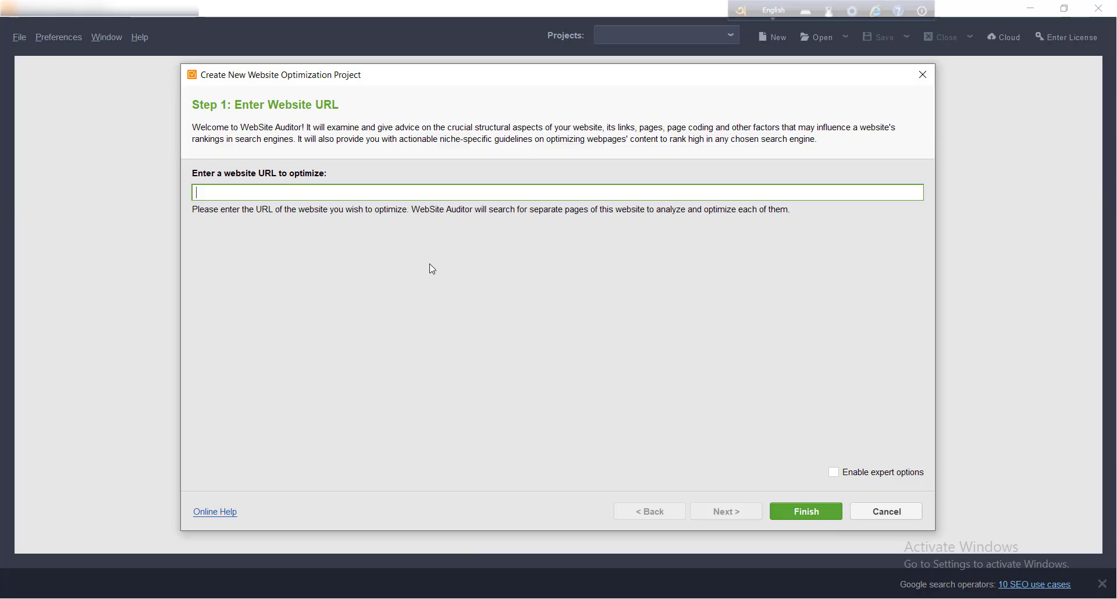
pyautogui.hotkey('ctrl', 'v')
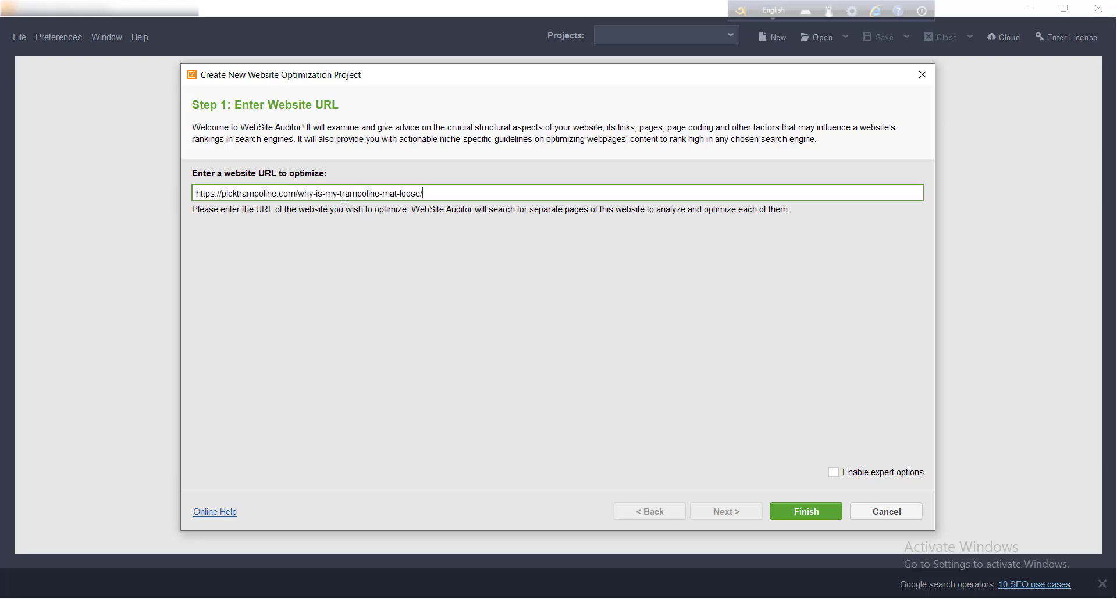
pyautogui.click(818, 513)
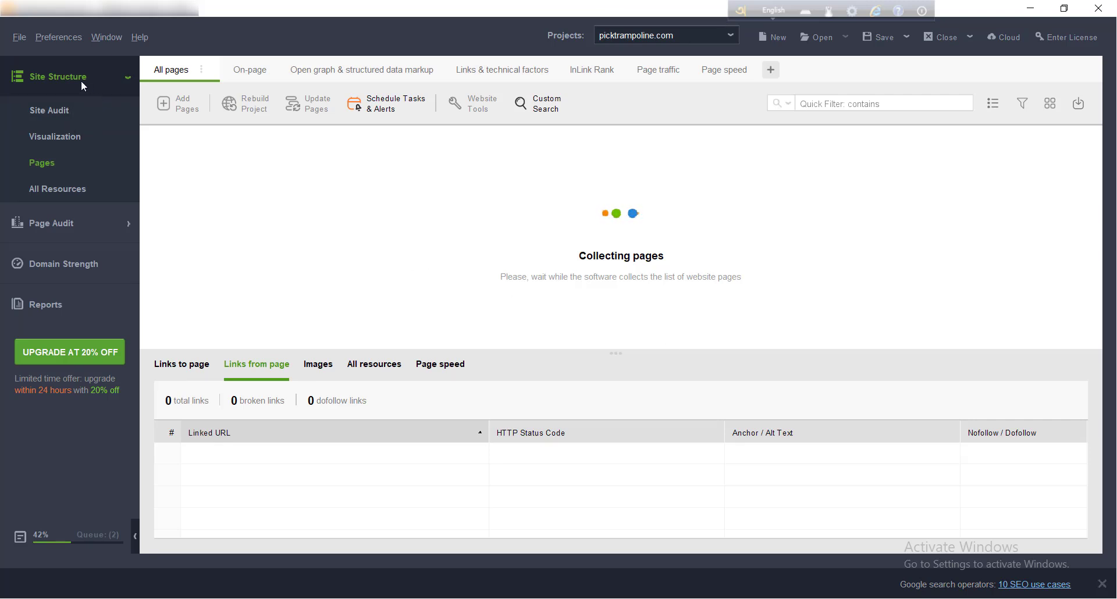
# - Run a TF-IDF page audit for the keyword "why is my trampoline mat loose", copying the phrase from the Google search in Chrome
pyautogui.click(89, 220)
pyautogui.click(46, 254)
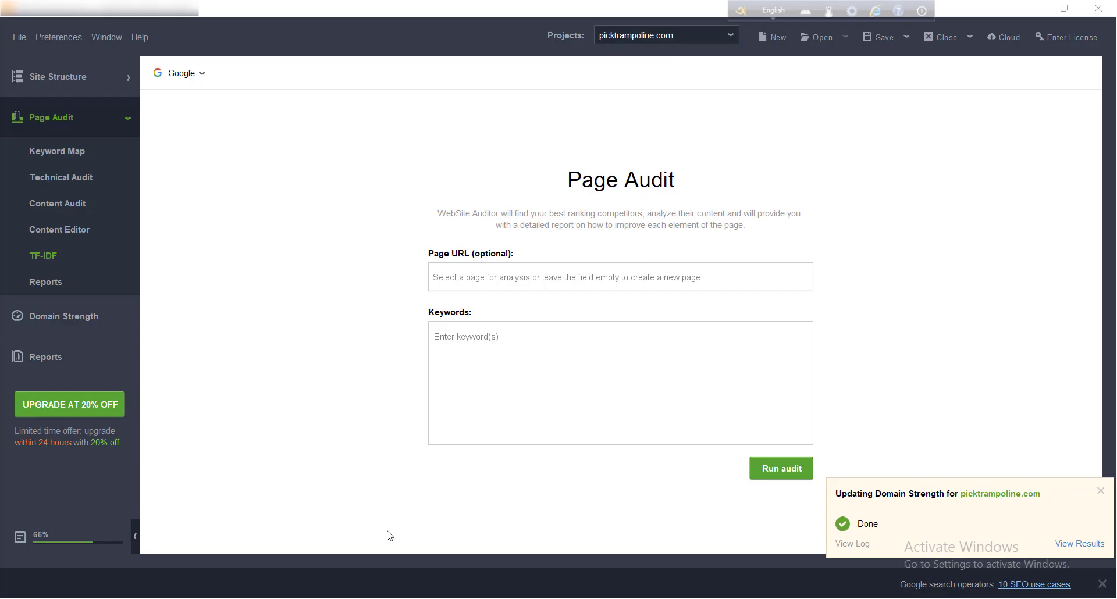
pyautogui.hotkey('alt', 'Tab')
pyautogui.hotkey('alt', 'Left')
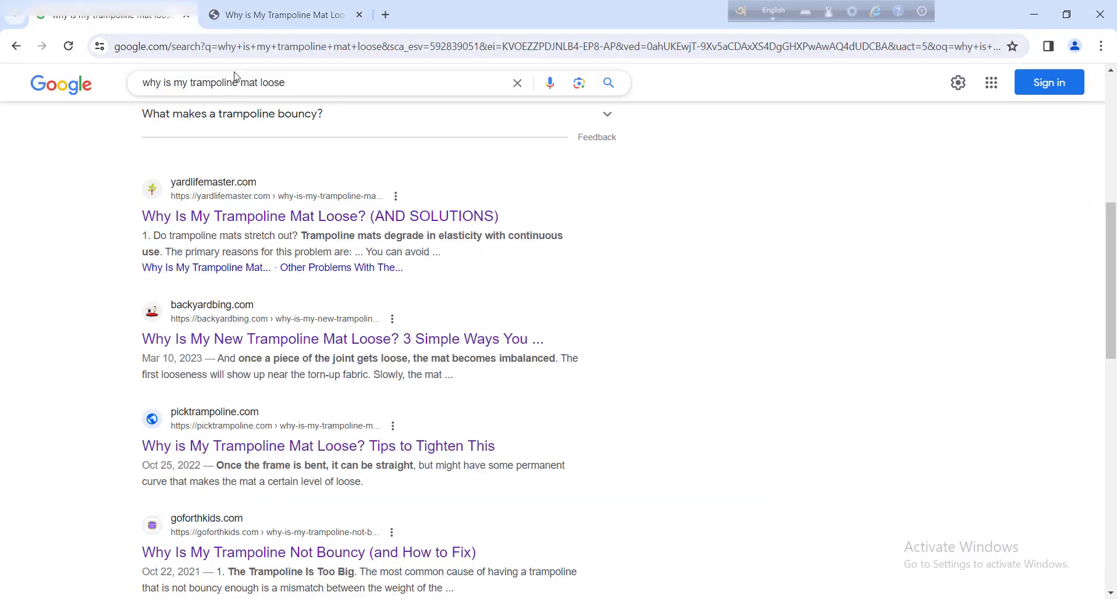
pyautogui.tripleClick(233, 86)
pyautogui.hotkey('ctrl', 'c')
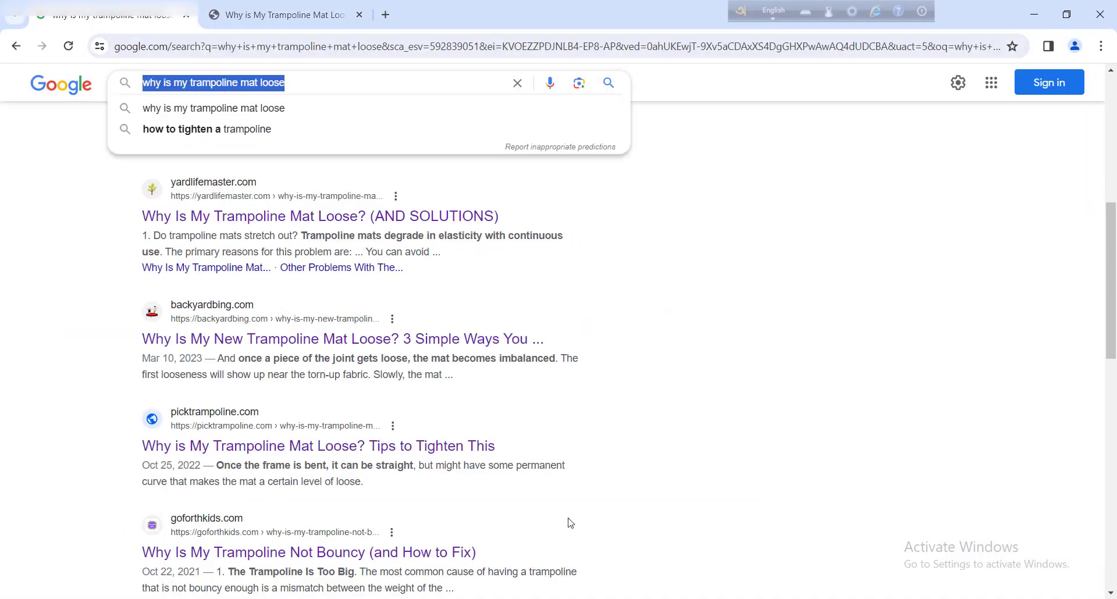
pyautogui.hotkey('alt', 'Tab')
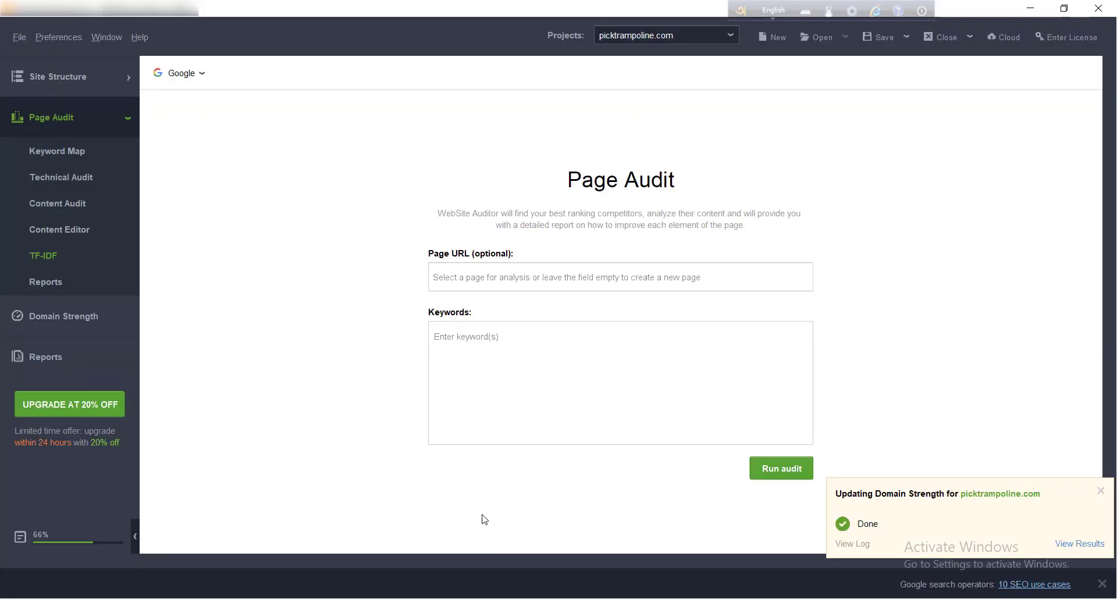
pyautogui.click(483, 337)
pyautogui.hotkey('ctrl', 'v')
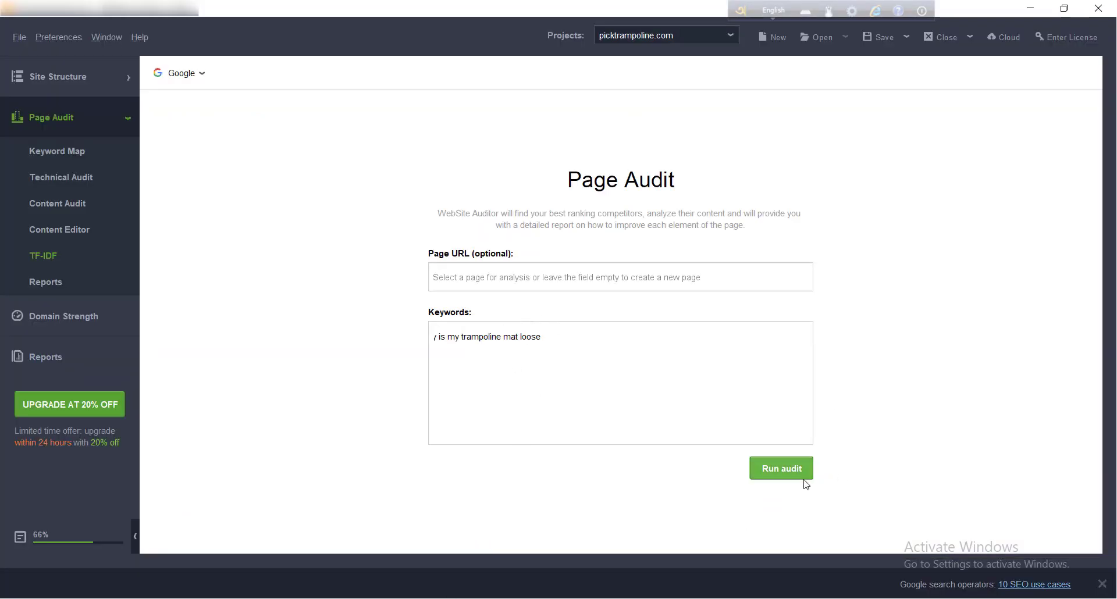
pyautogui.click(781, 465)
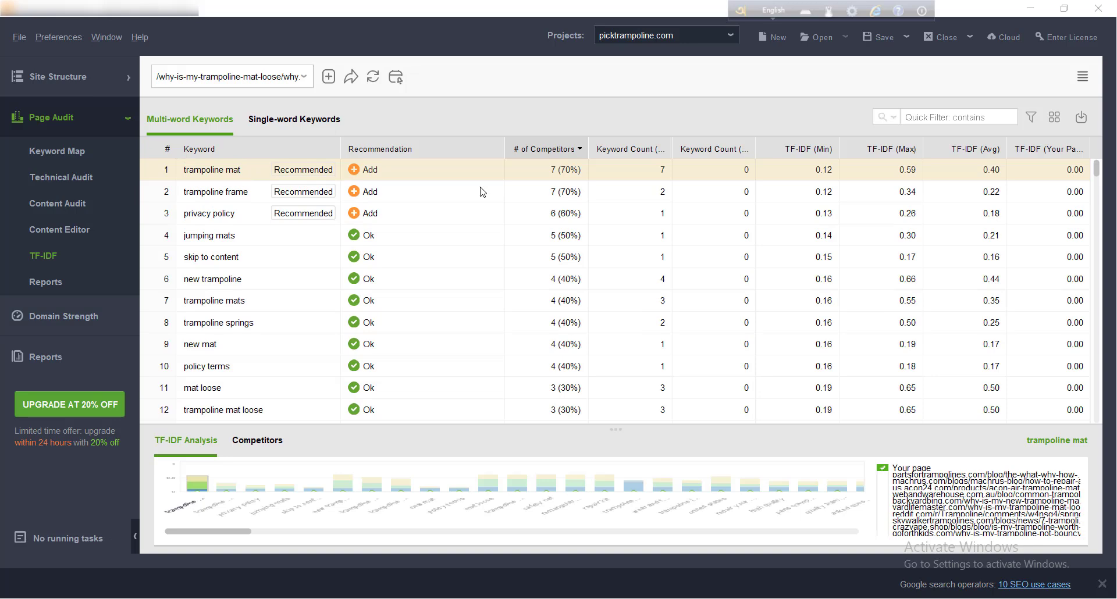
# - Review the single-word and multi-word keyword lists, selecting the keywords "privacy policy" and "skip to content"
pyautogui.click(291, 124)
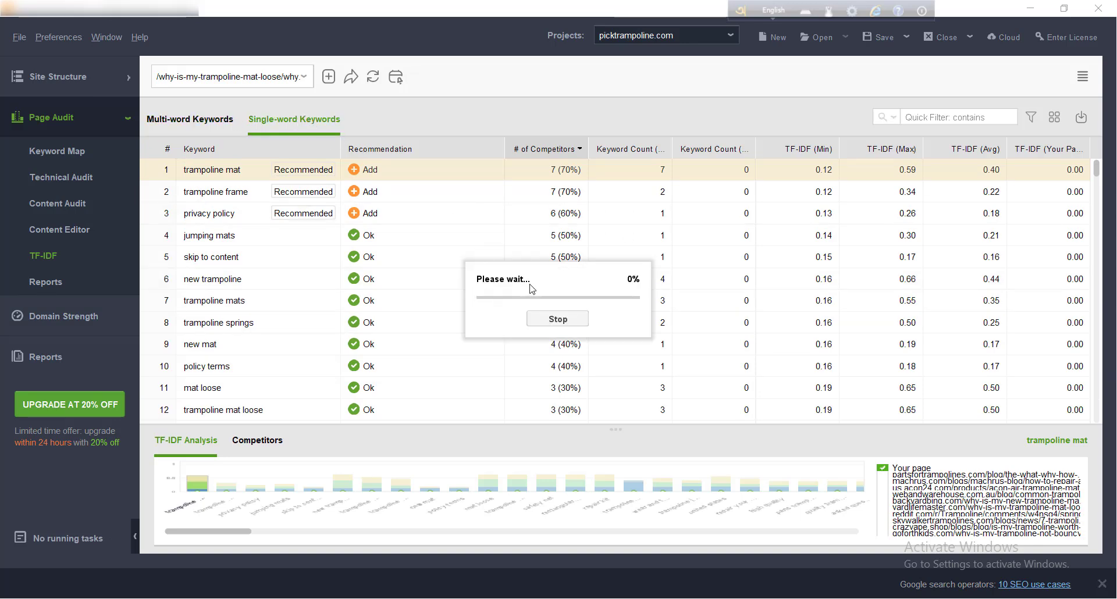
pyautogui.click(185, 124)
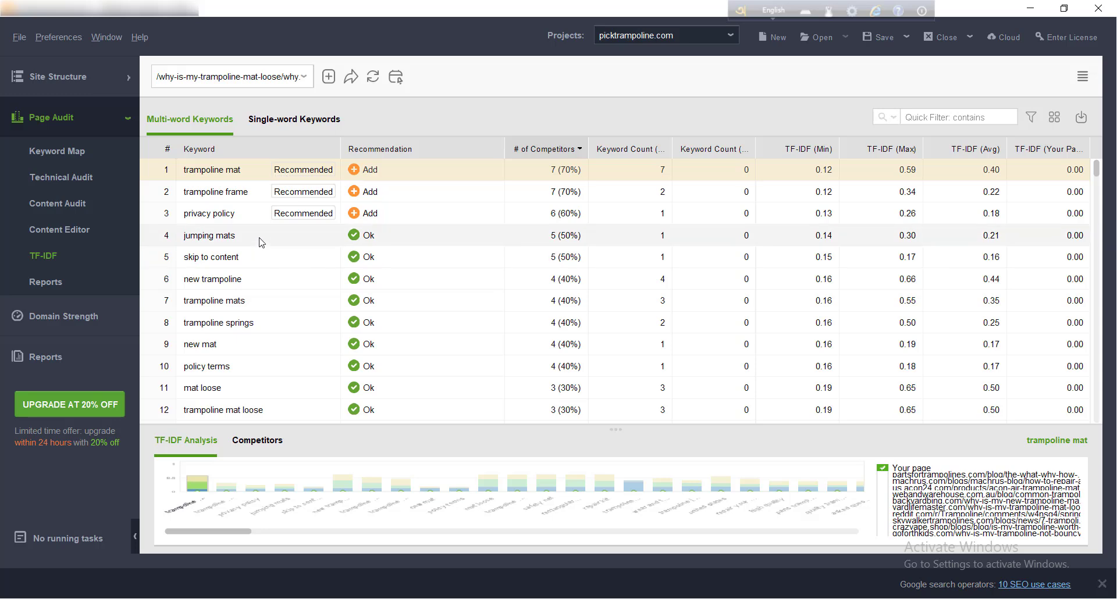
pyautogui.click(234, 216)
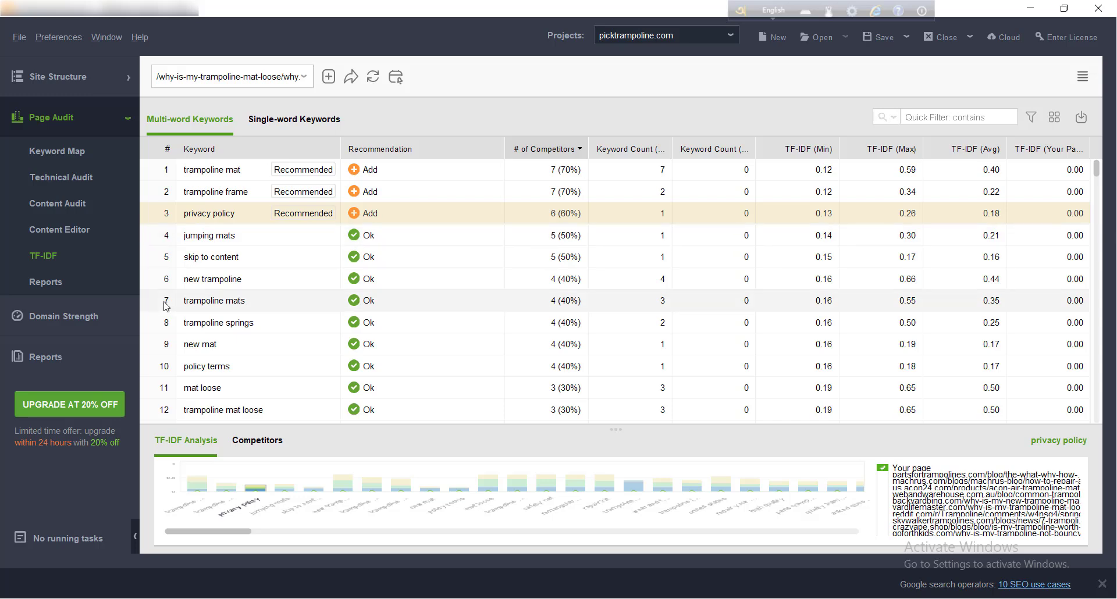
pyautogui.click(211, 259)
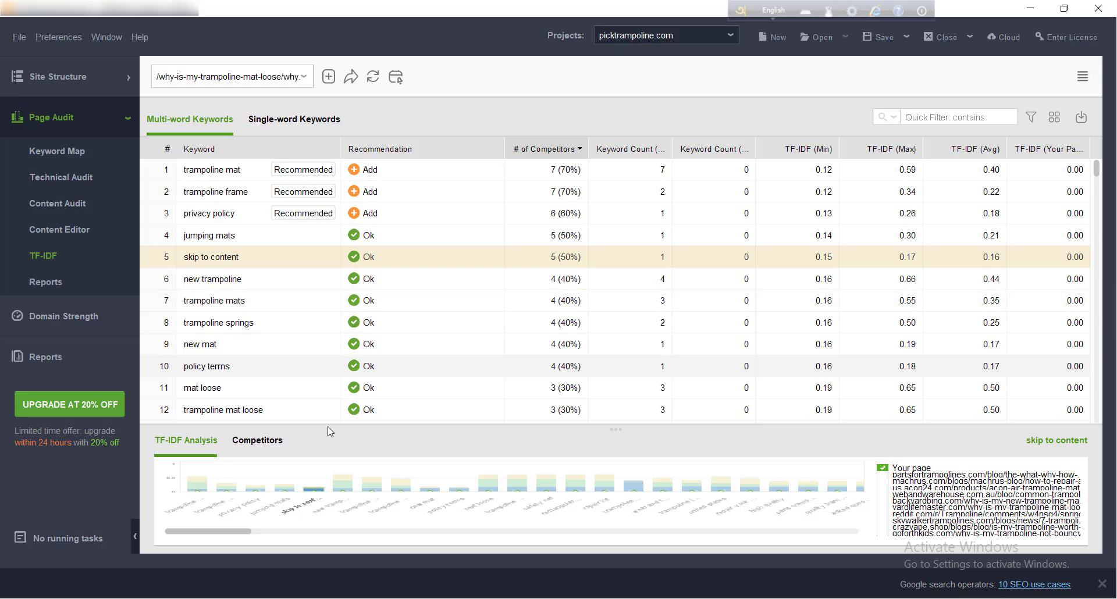
# - Enlarge the TF-IDF details area and examine the competitors for "trampoline mat", "trampoline frame" and "jumping mats"
pyautogui.moveTo(390, 429); pyautogui.dragTo(398, 384)
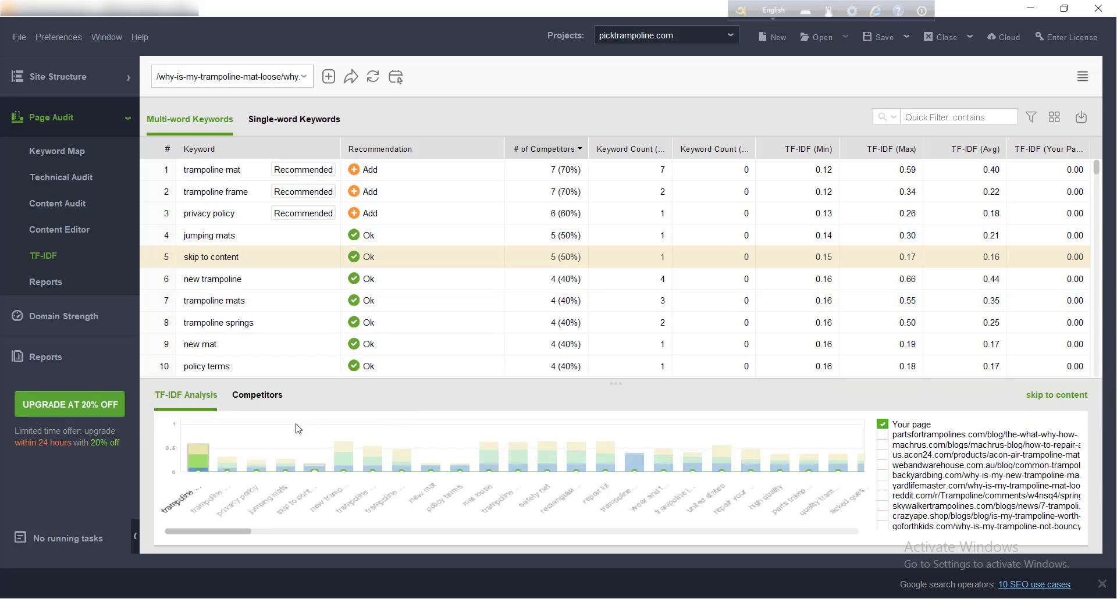
pyautogui.click(258, 396)
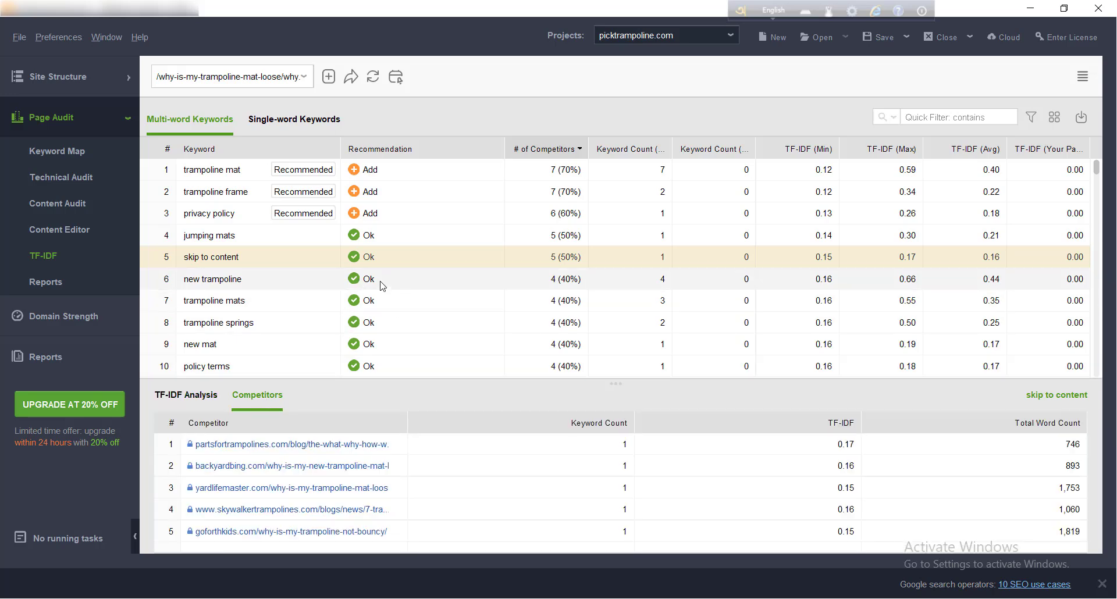
pyautogui.click(211, 172)
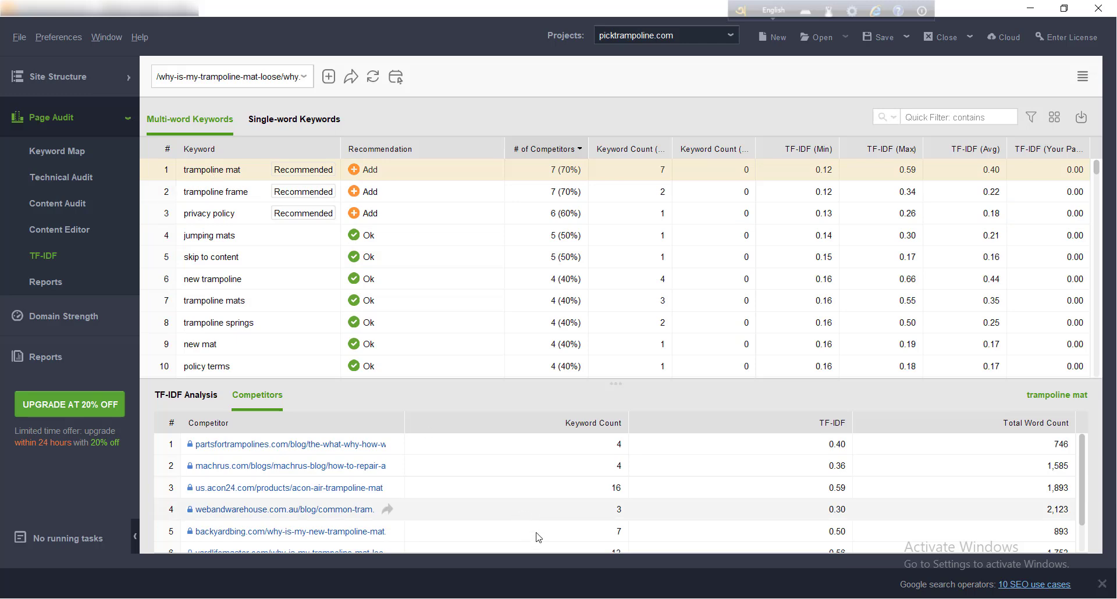
pyautogui.scroll(-2, 474, 491)
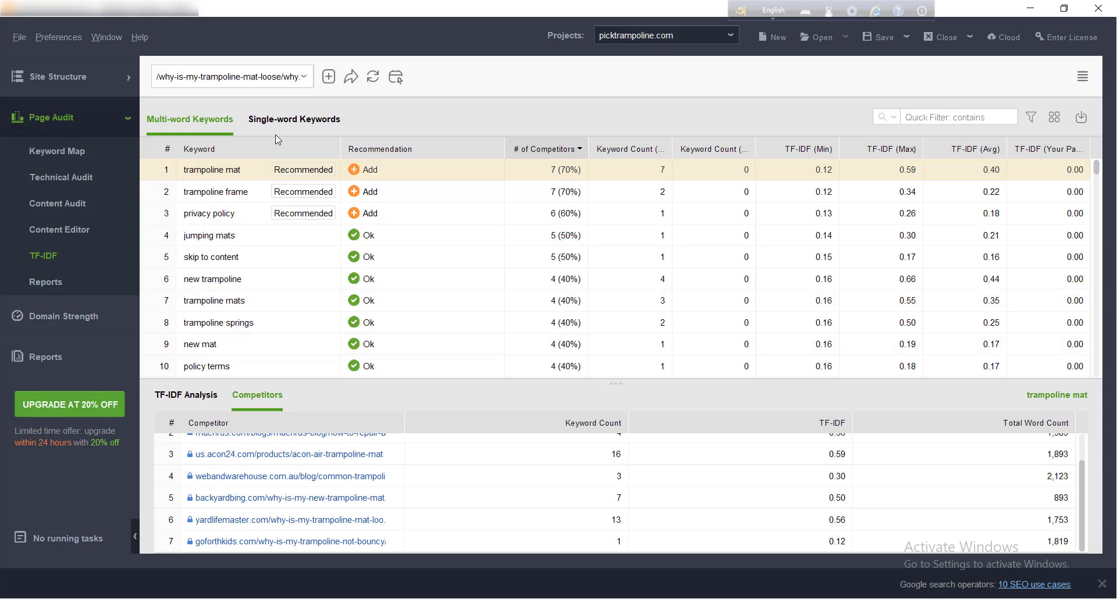
pyautogui.scroll(2, 515, 521)
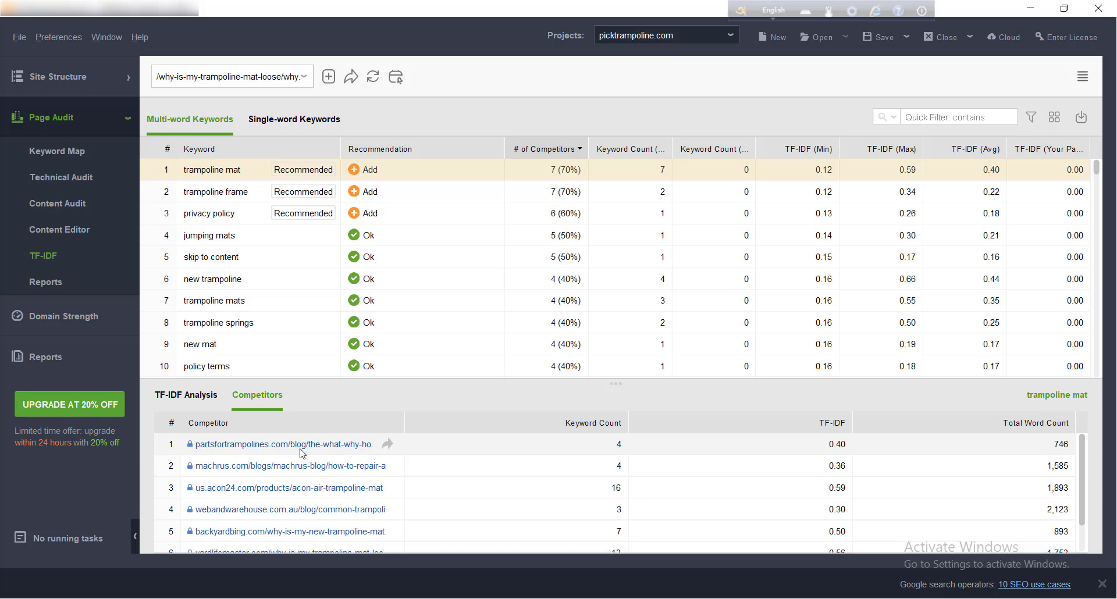
pyautogui.scroll(-2, 285, 471)
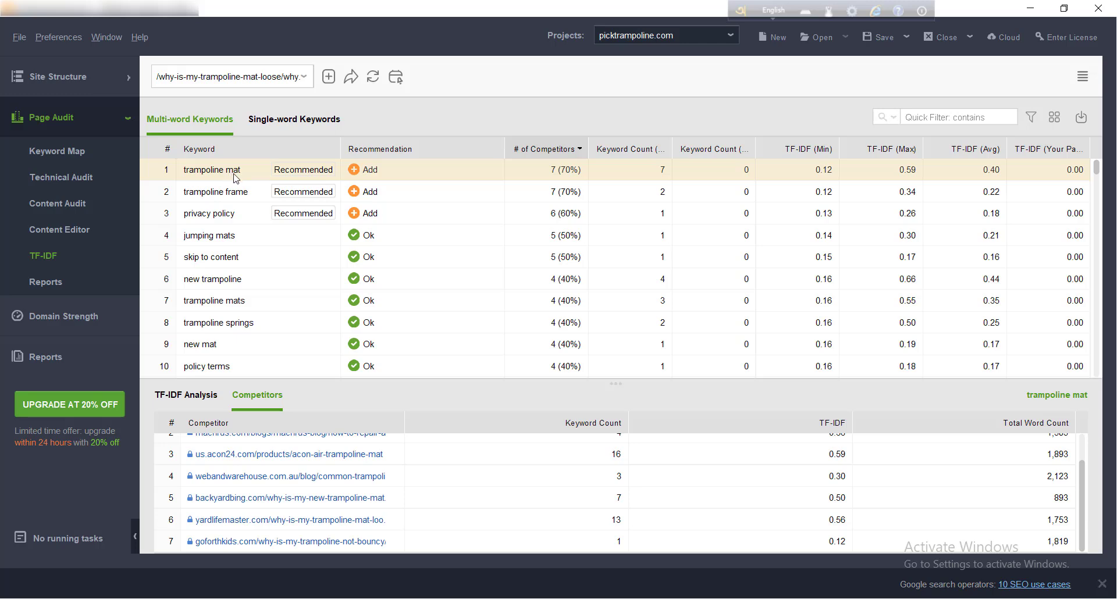
pyautogui.click(226, 195)
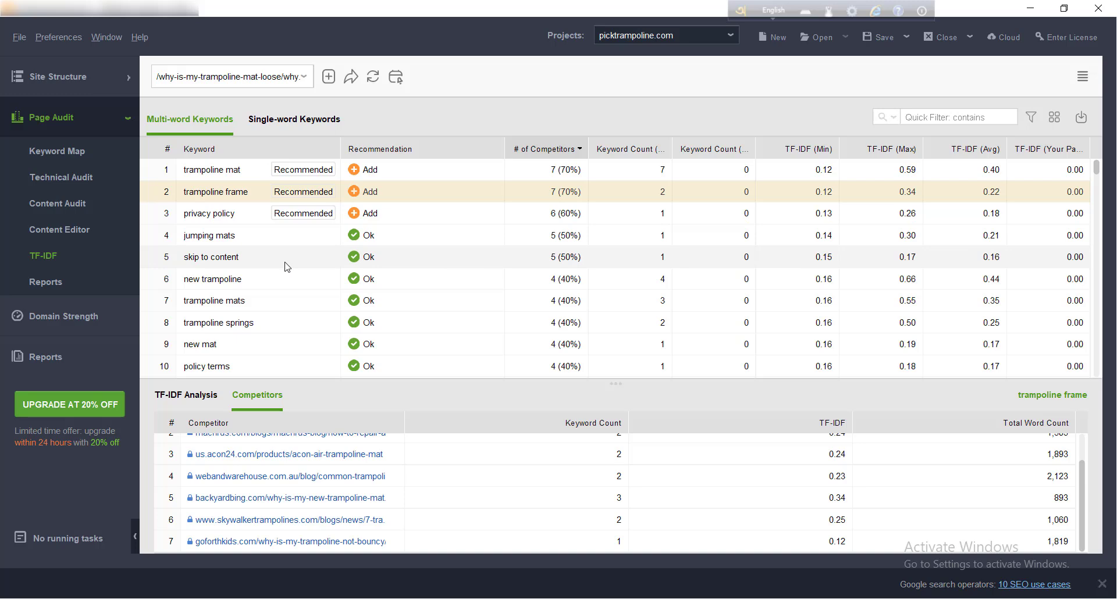
pyautogui.click(213, 241)
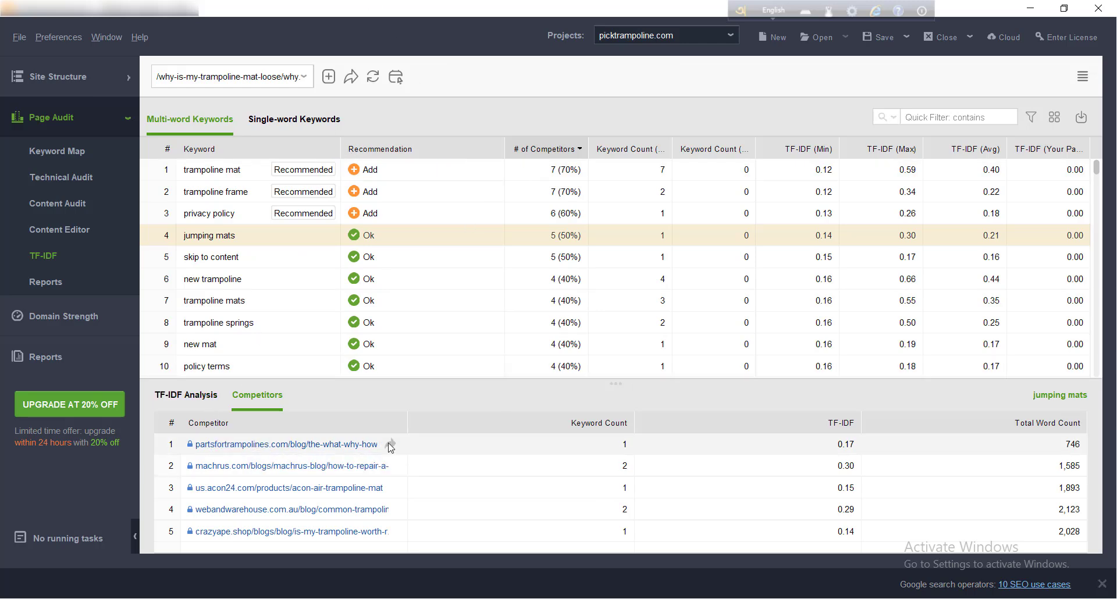
# - Try to copy the URL of the partsfortrampolines.com competitor and dismiss the upgrade offer
pyautogui.rightClick(326, 452)
pyautogui.moveTo(360, 459)
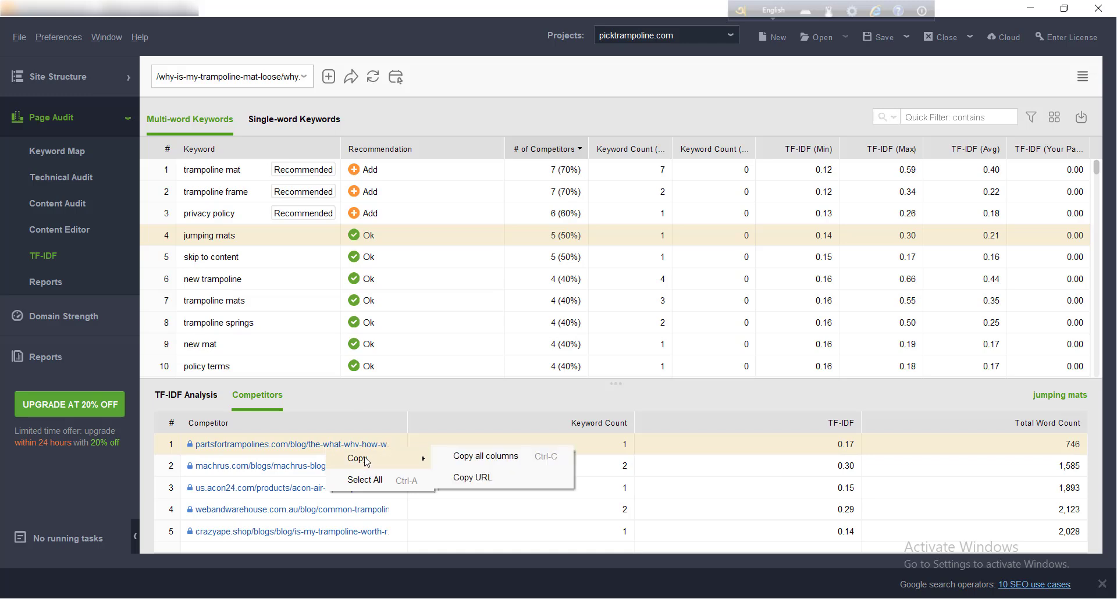
pyautogui.click(498, 479)
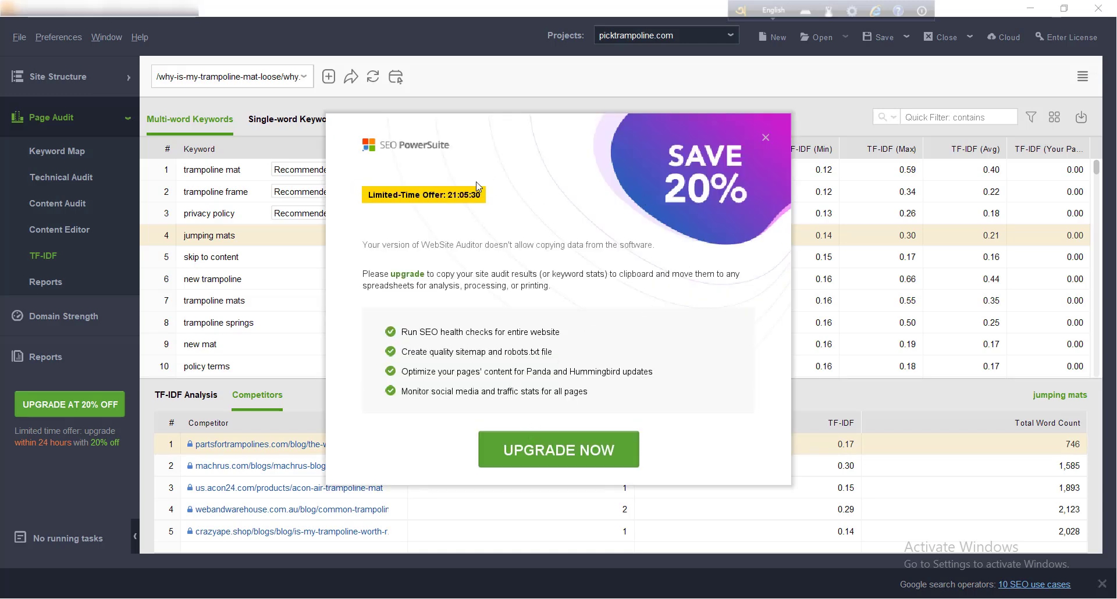
pyautogui.click(767, 142)
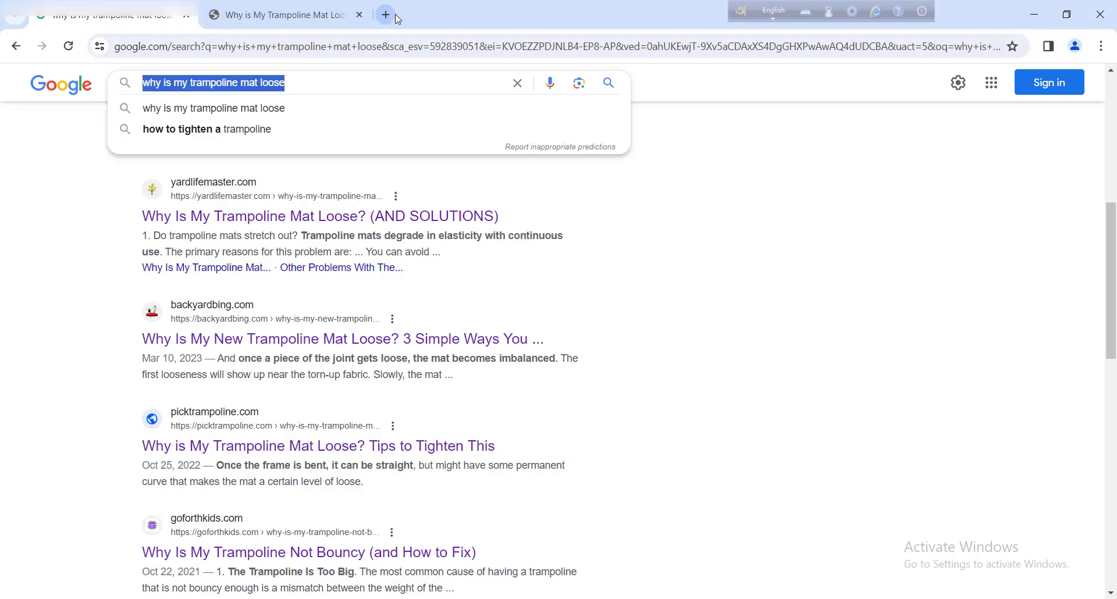
# - Enter partsfortrampolines.com/blog/ as the address in a new Chrome tab, checking the competitor's link in WebSite Auditor
pyautogui.click(388, 14)
pyautogui.write('pae')
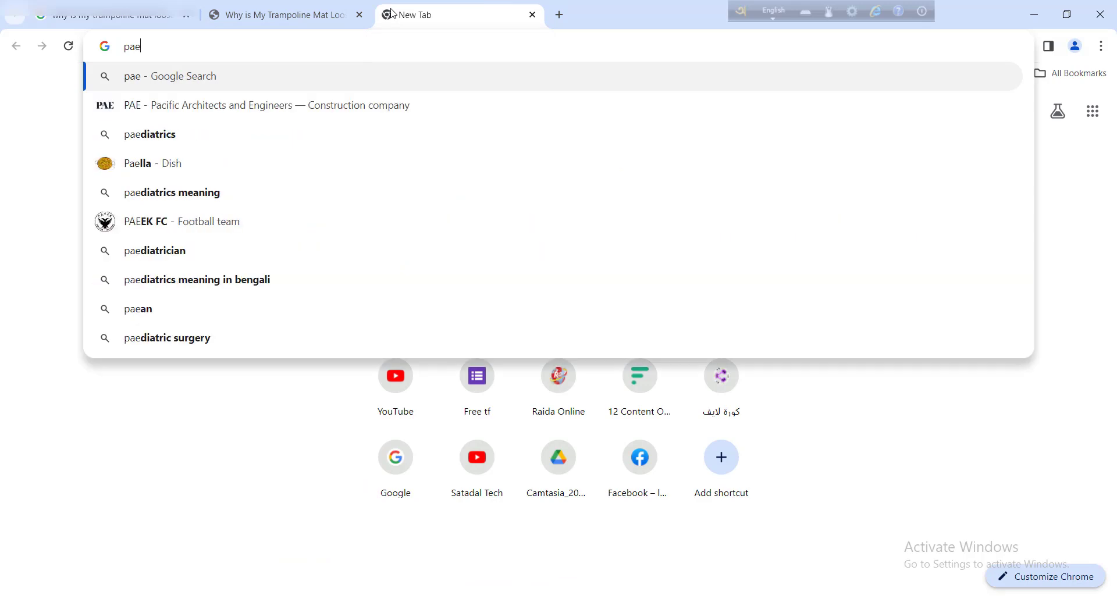
pyautogui.press('BackSpace')
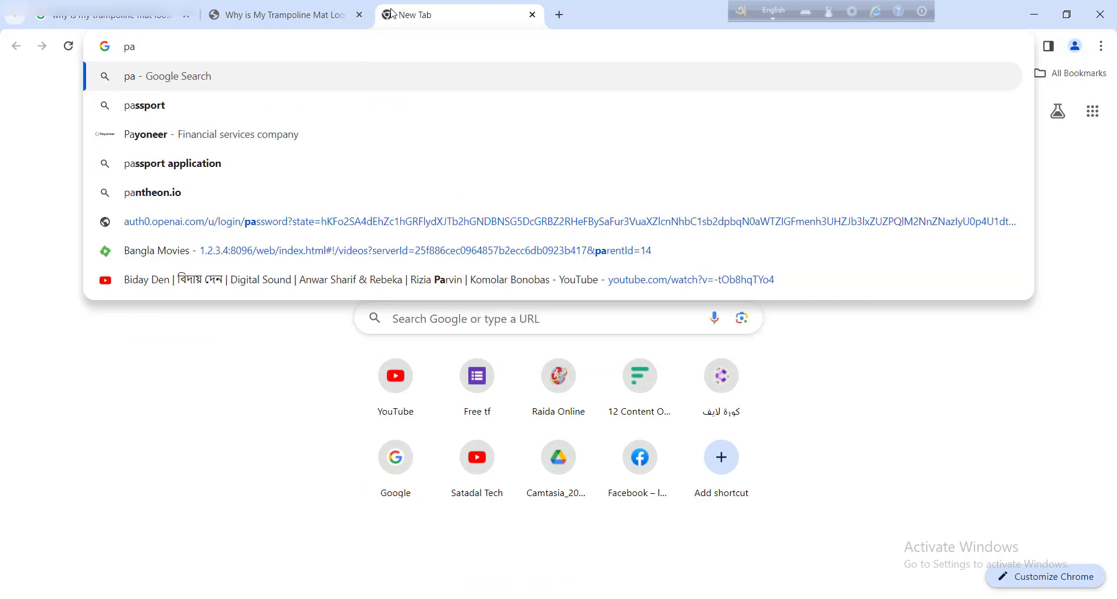
pyautogui.write('rtsfo')
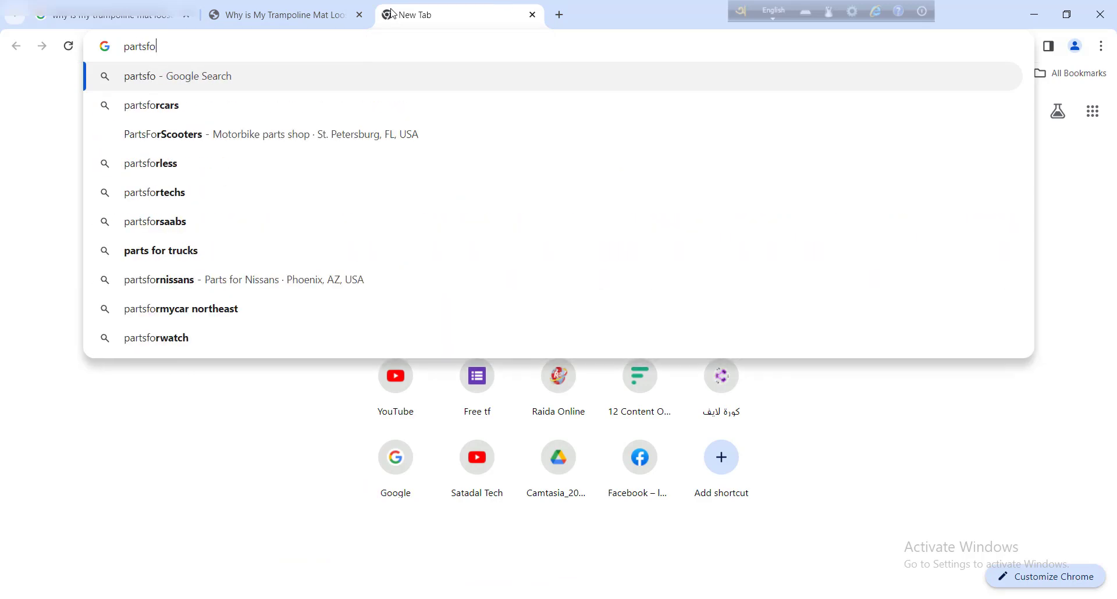
pyautogui.write('rtram')
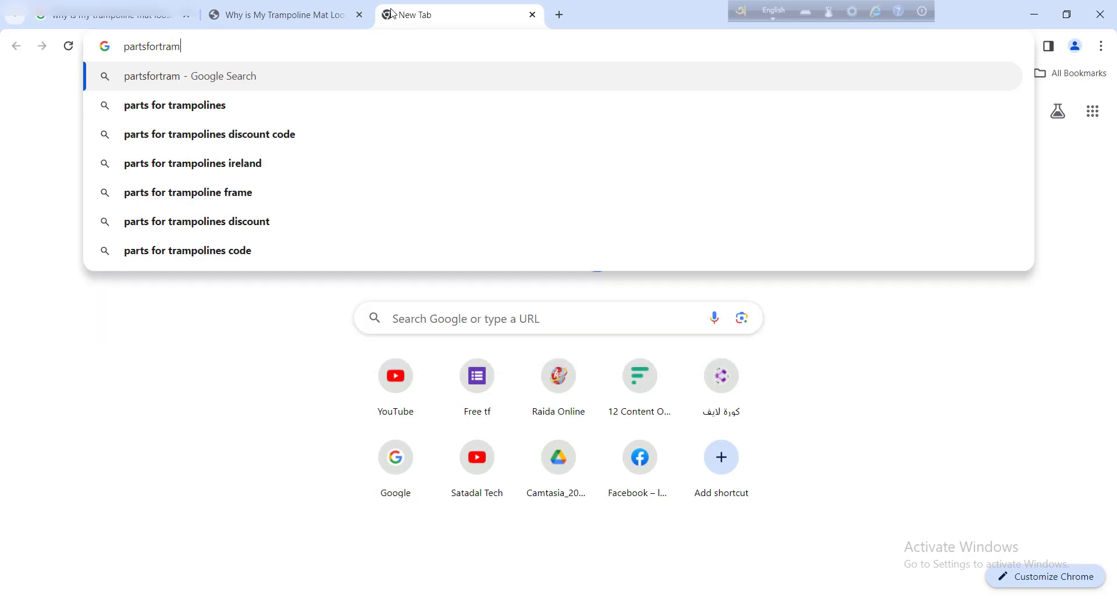
pyautogui.write('polines')
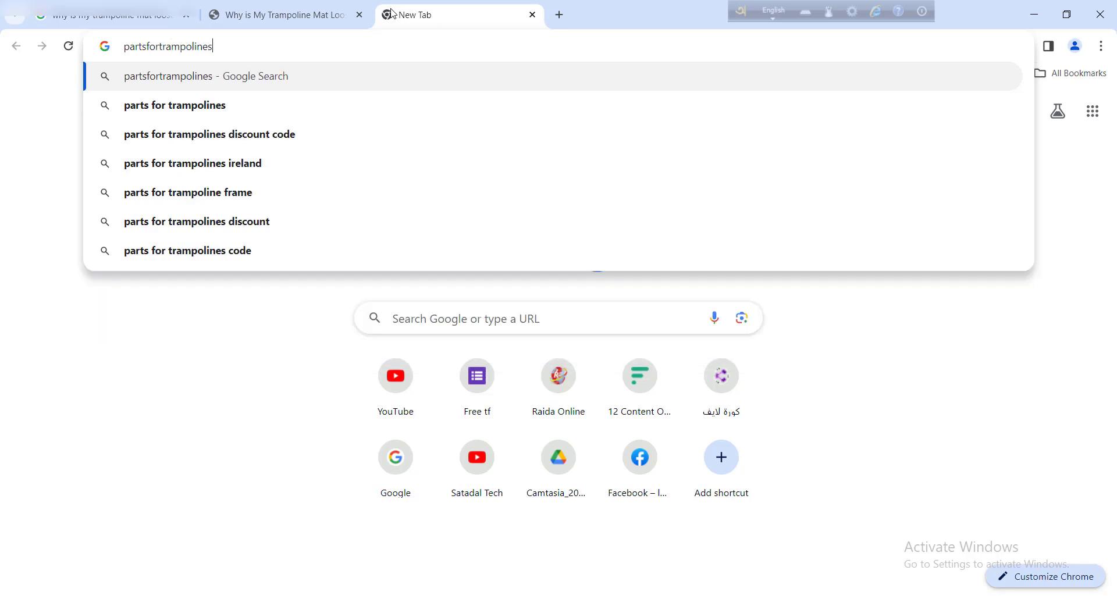
pyautogui.write('.com/')
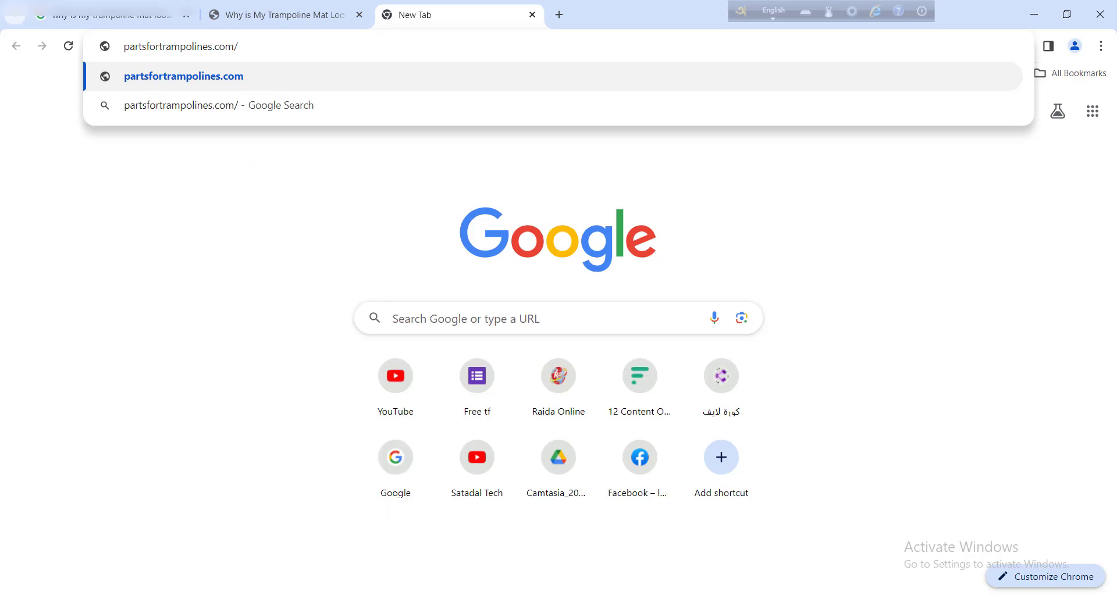
pyautogui.hotkey('alt', 'Tab')
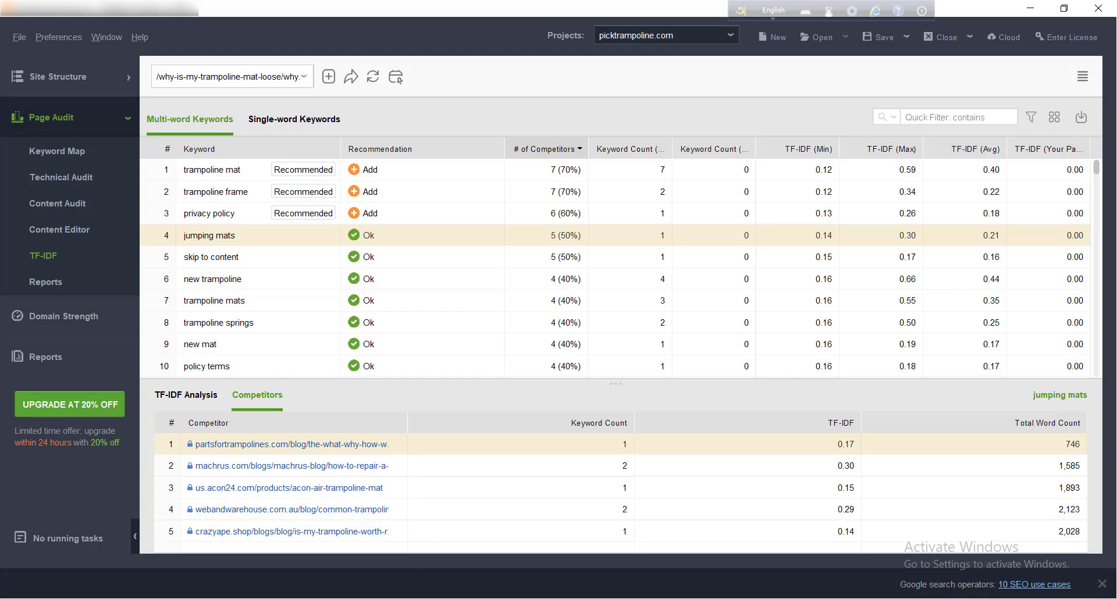
pyautogui.hotkey('alt', 'Tab')
pyautogui.write('b')
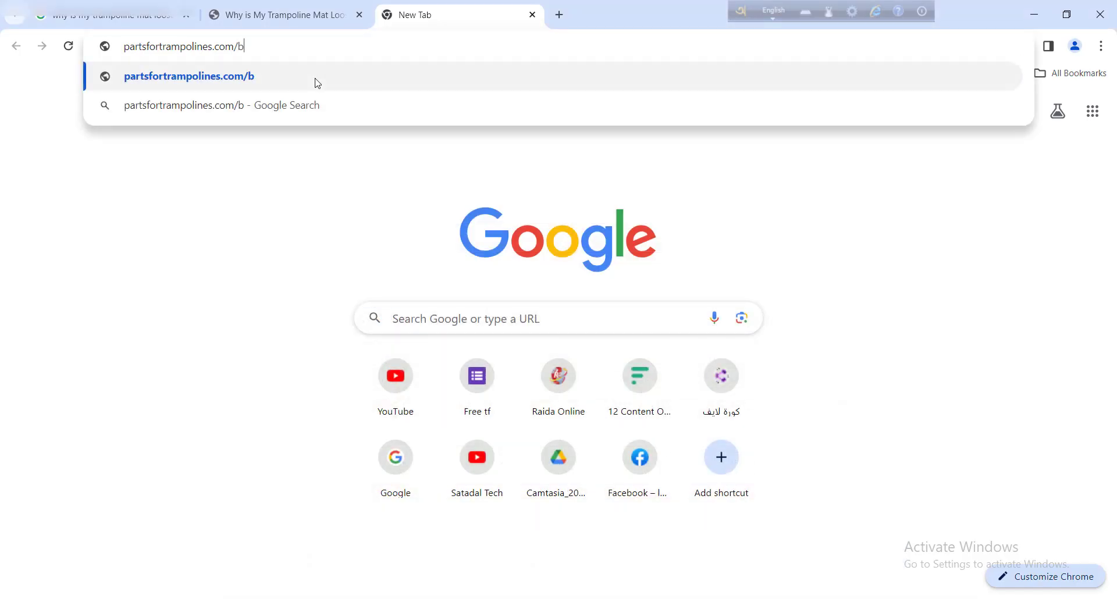
pyautogui.write('log/')
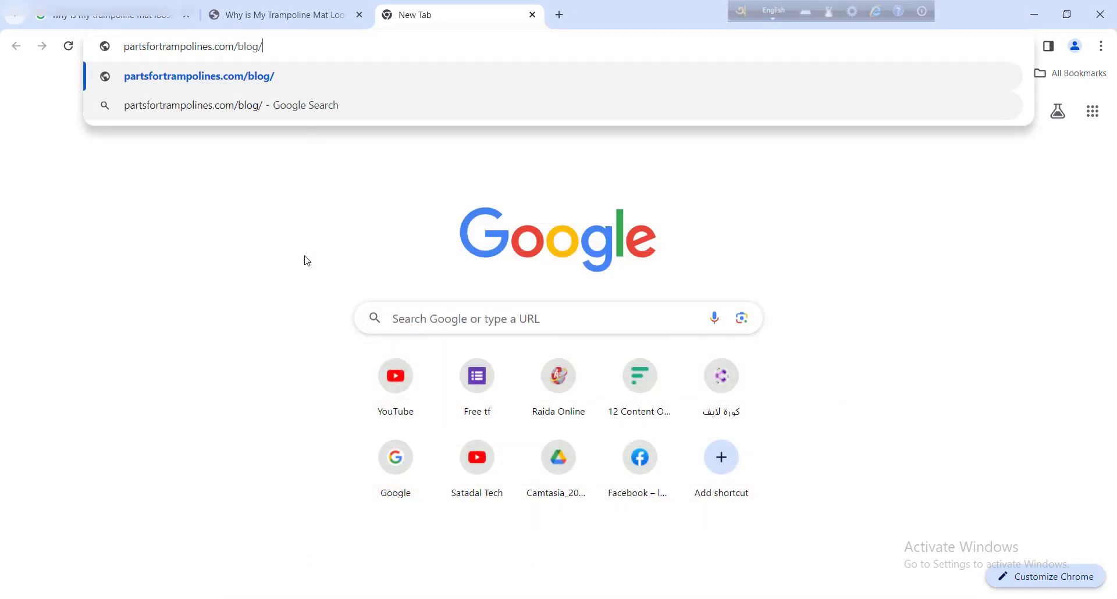
# - Switch to WebSite Auditor and try to copy the full URL of the partsfortrampolines.com competitor for "jumping mats"
pyautogui.press('super+d')
pyautogui.press('super+d')
pyautogui.hotkey('alt', 'Tab')
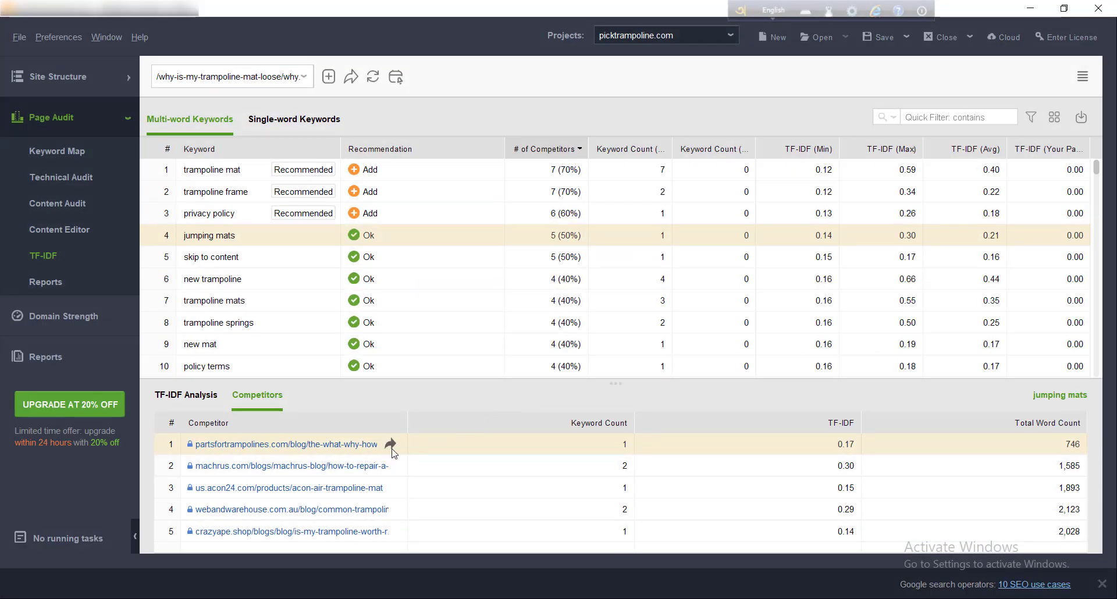
pyautogui.rightClick(374, 451)
pyautogui.moveTo(401, 458)
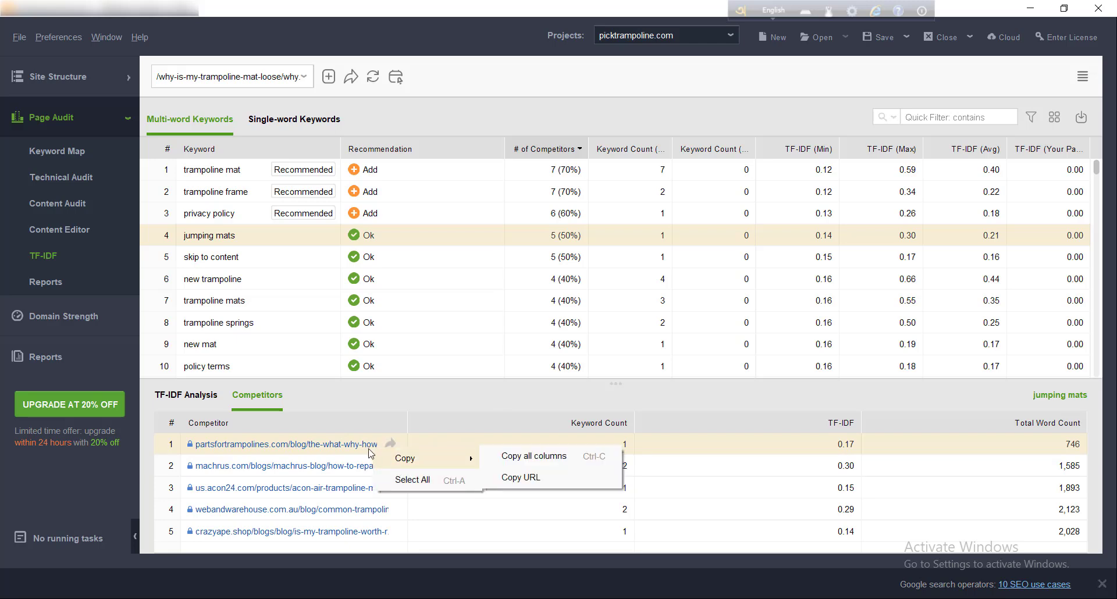
pyautogui.click(524, 478)
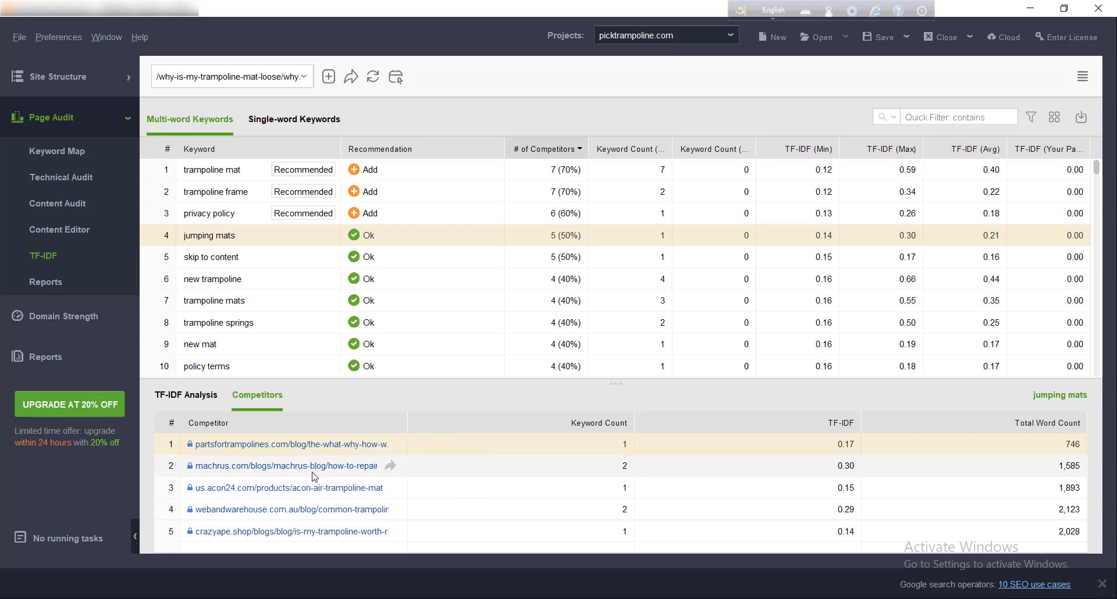
# - Complete the Chrome address with "the-what-why-how-where-of-replacing-your-trampoline-jump-mat" from the competitor's link and open the article
pyautogui.click(354, 450)
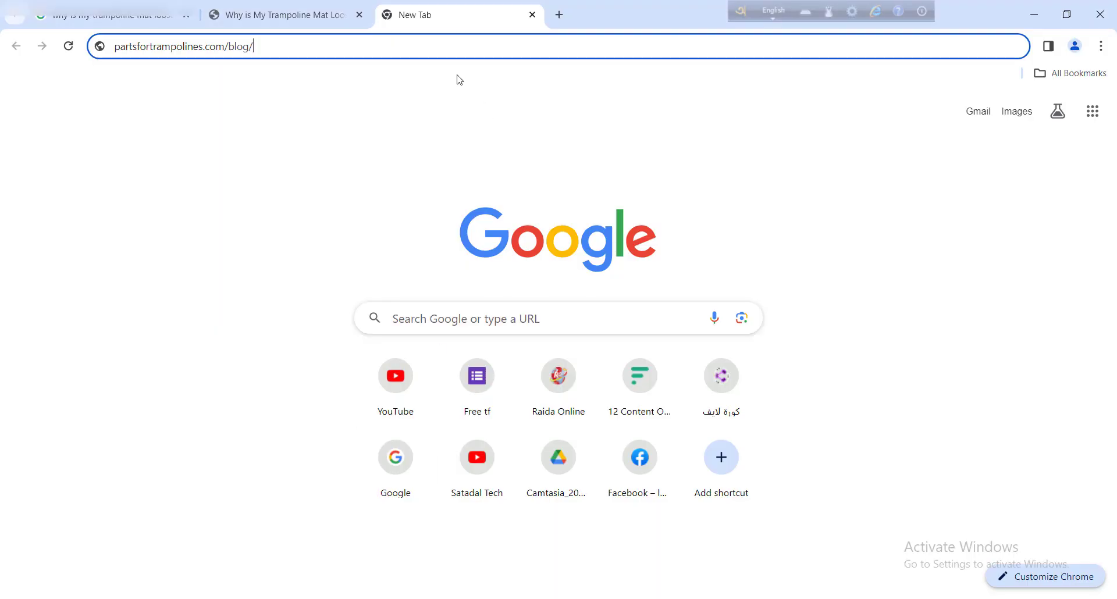
pyautogui.write('the-what-why-how-where-of-replacing-your-trampoline-jump-mat')
pyautogui.press('Return')
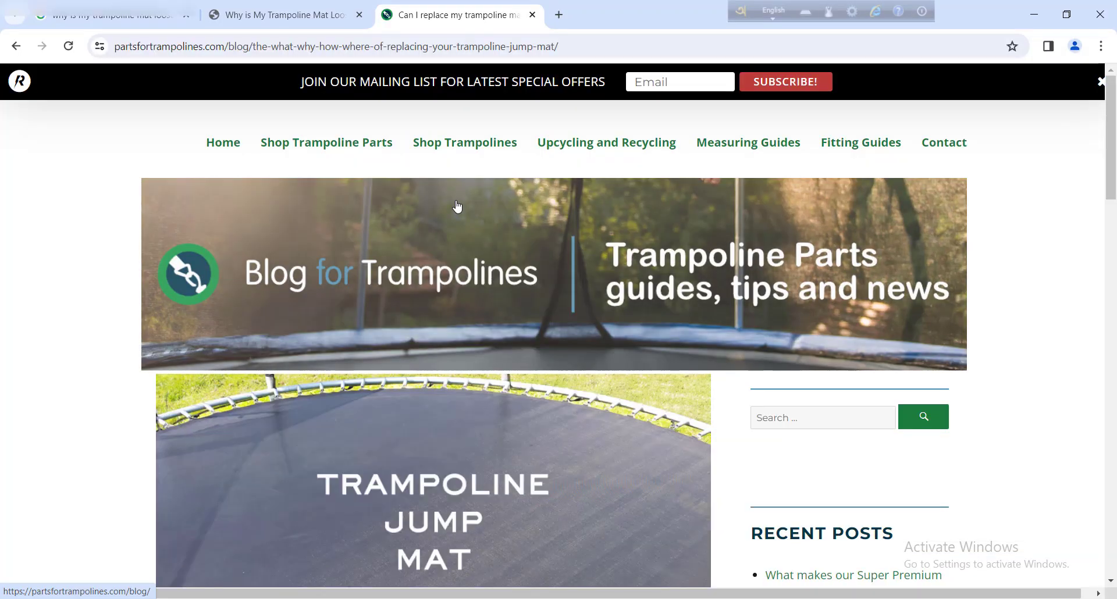
# - Find "jumping mats" in the competitor's article and read the text around the match
pyautogui.hotkey('ctrl', 'f')
pyautogui.write('jumping mats')
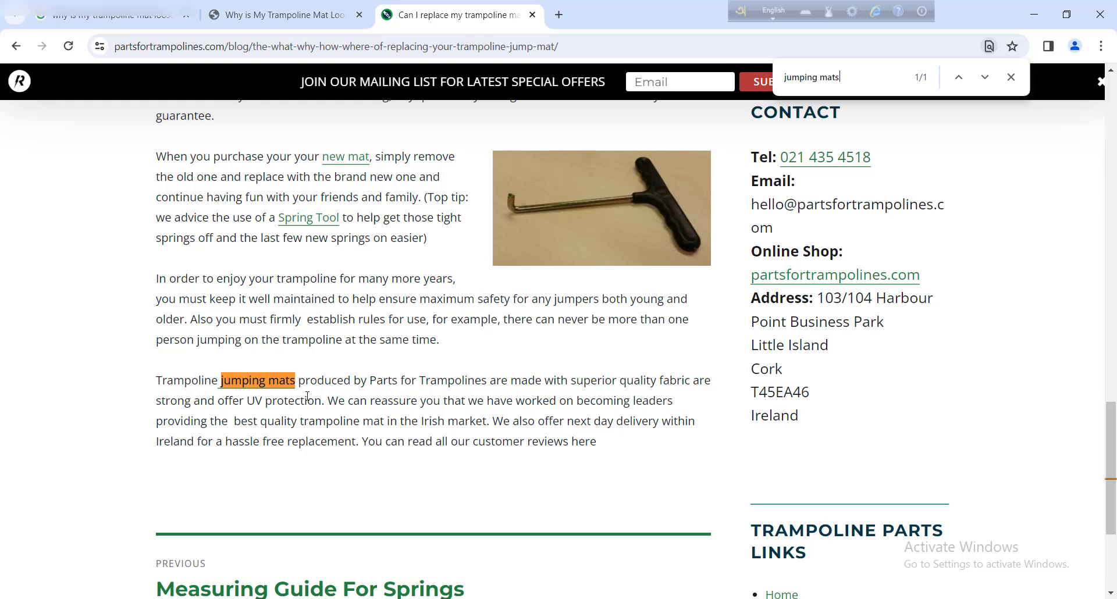
pyautogui.scroll(3, 235, 327)
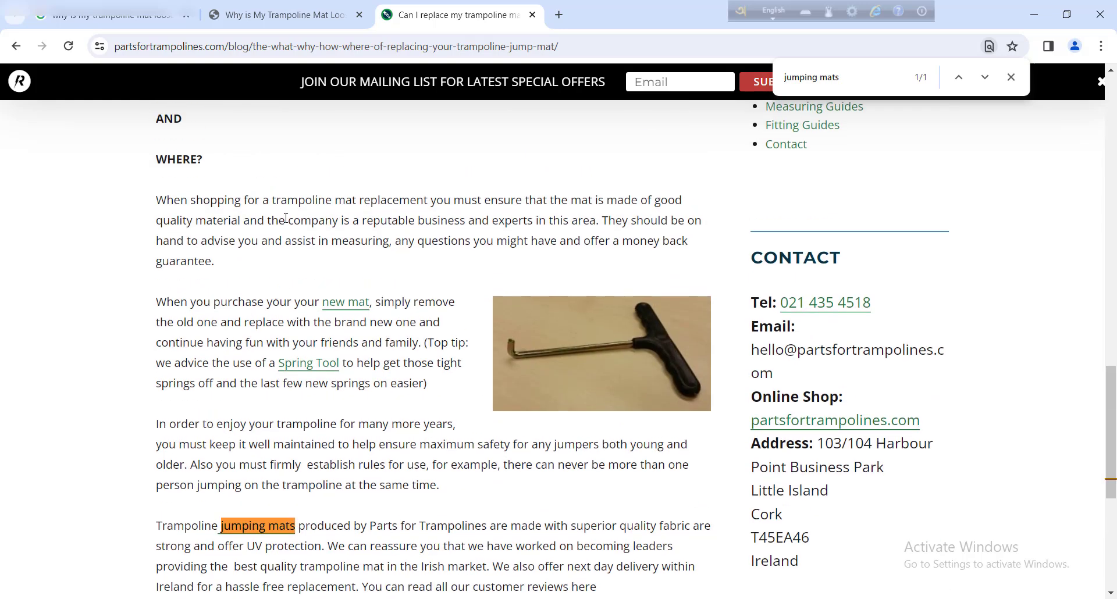
pyautogui.scroll(-2, 295, 223)
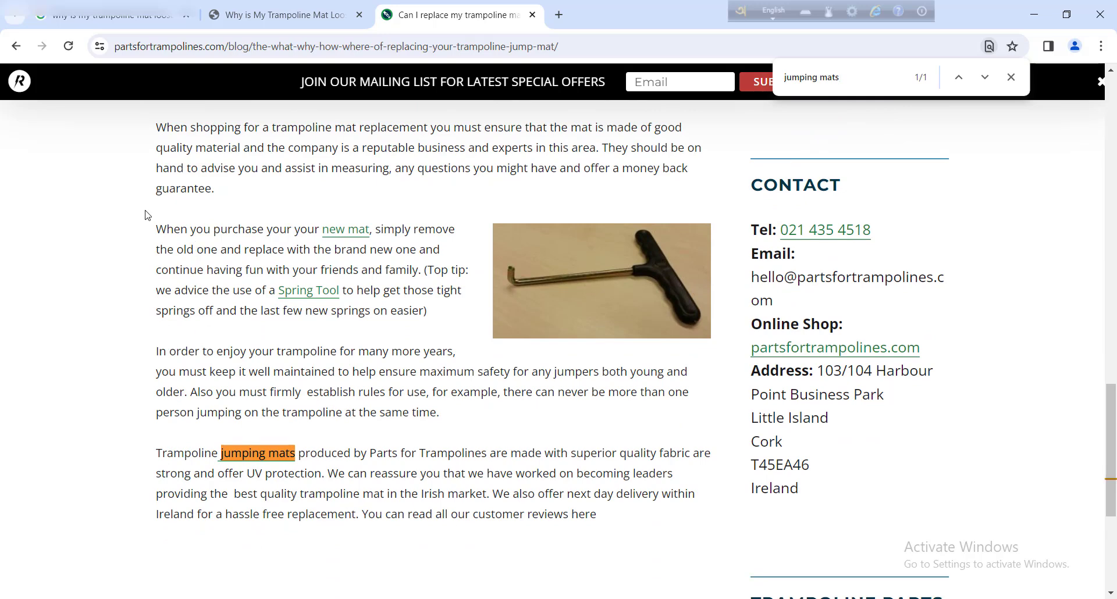
pyautogui.scroll(-2, 571, 330)
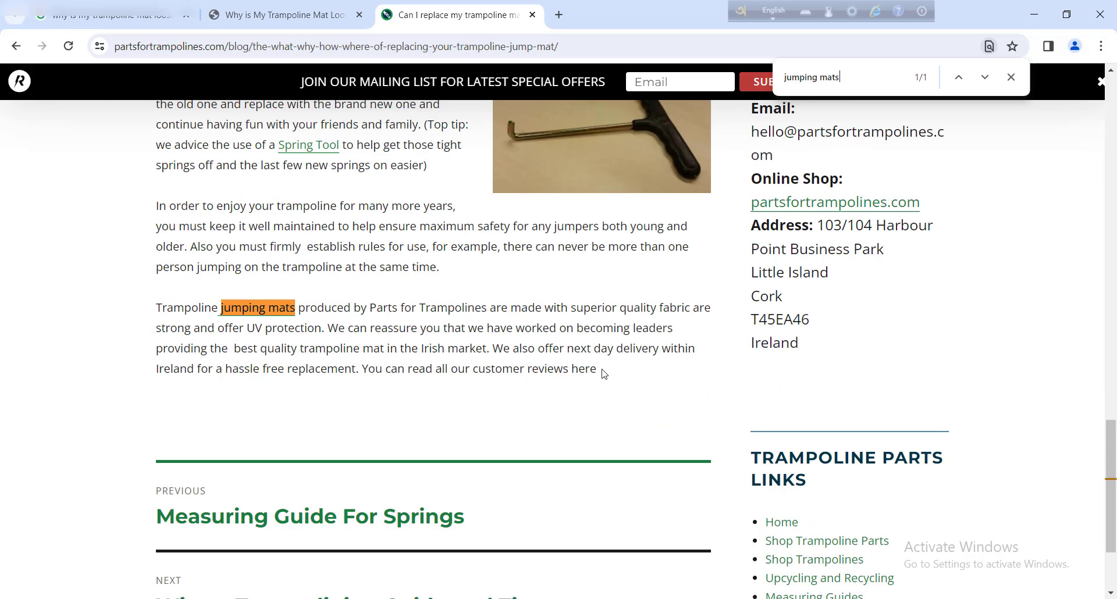
# - Highlight "Trampoline jumping mats" and the whole paragraph containing it to examine how the keyword is used, then clear the selection
pyautogui.moveTo(162, 307); pyautogui.dragTo(239, 310)
pyautogui.click(626, 382)
pyautogui.click(159, 308)
pyautogui.click(239, 310)
pyautogui.moveTo(598, 370); pyautogui.dragTo(129, 316)
pyautogui.click(99, 289)
# - Switch back to WebSite Auditor and examine the competitors for the keywords "policy terms" and "rectangular trampoline"
pyautogui.hotkey('alt', 'Tab')
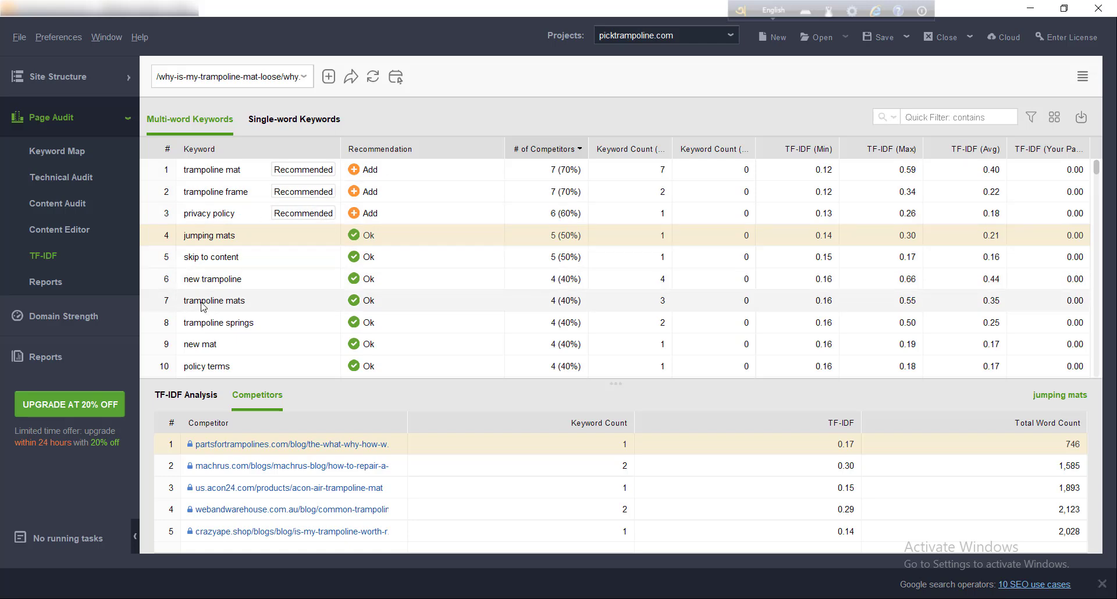
pyautogui.click(208, 373)
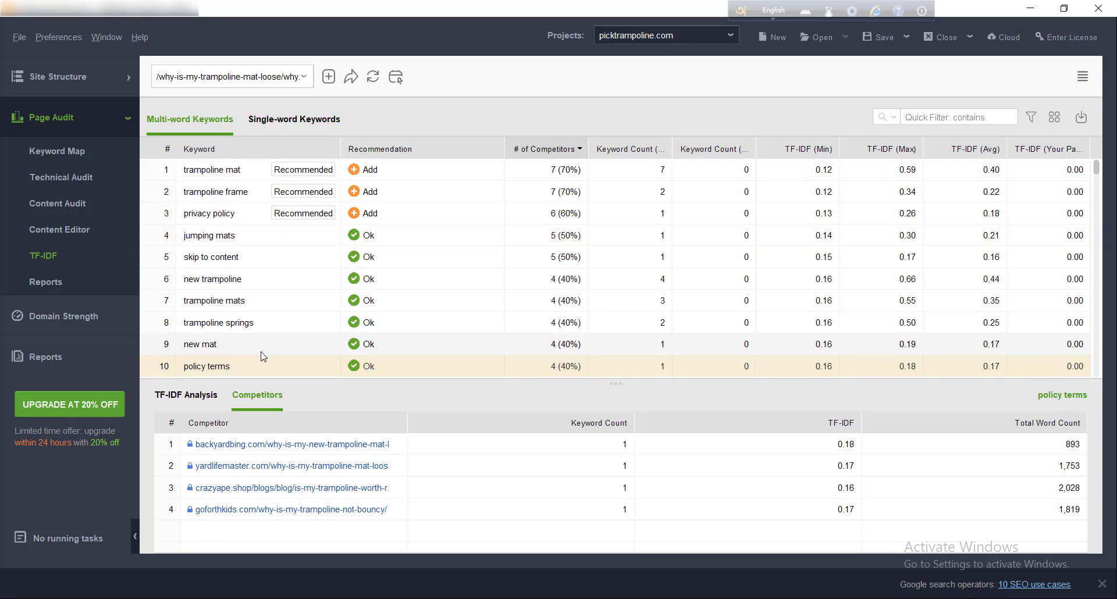
pyautogui.scroll(-2, 277, 301)
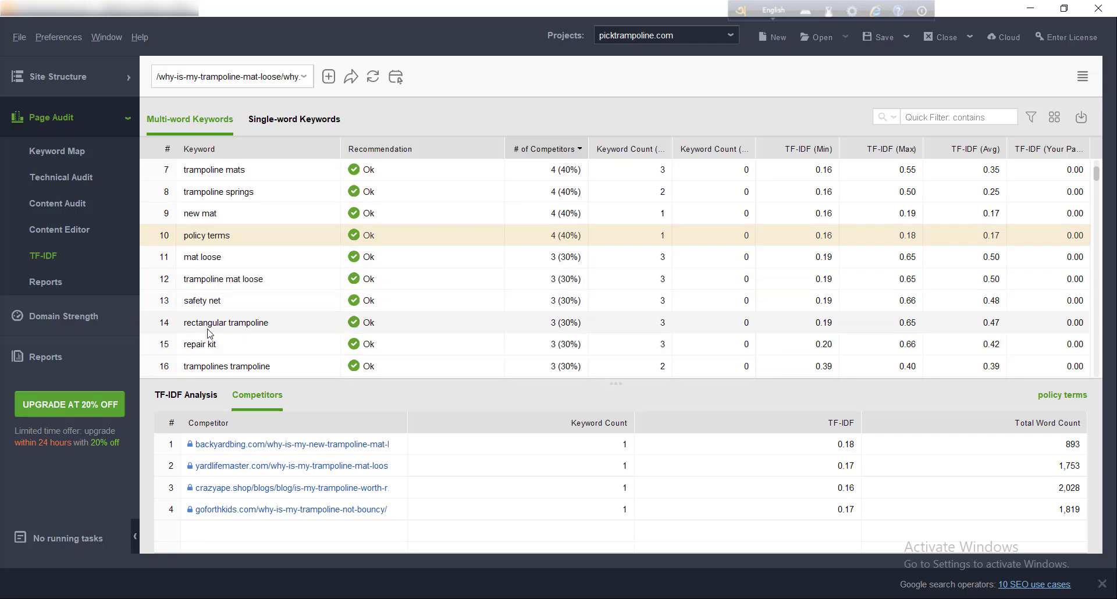
pyautogui.click(245, 329)
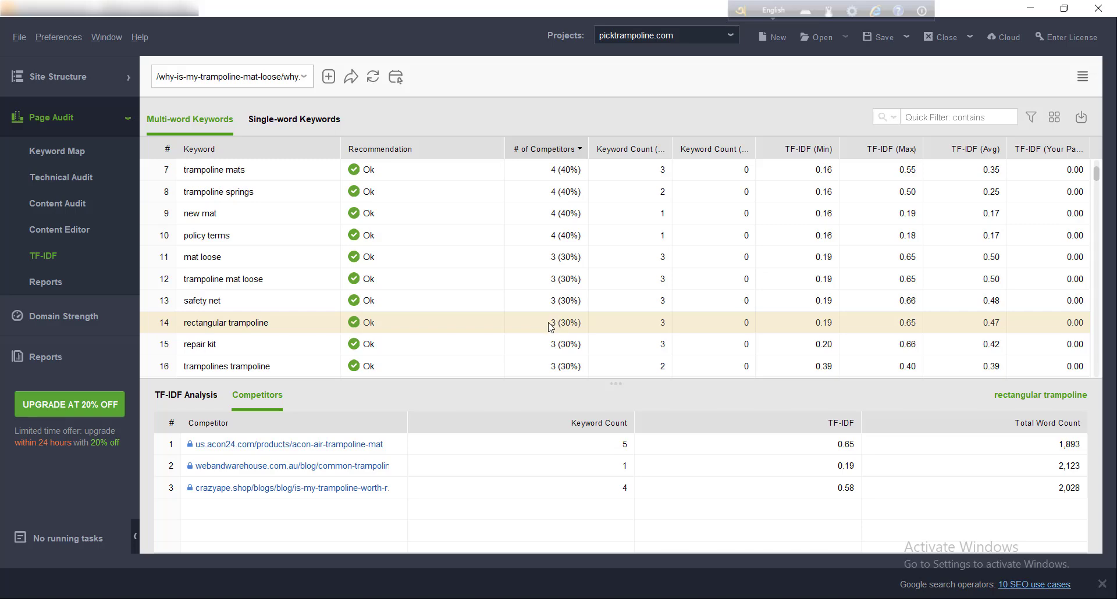
pyautogui.scroll(2, 554, 327)
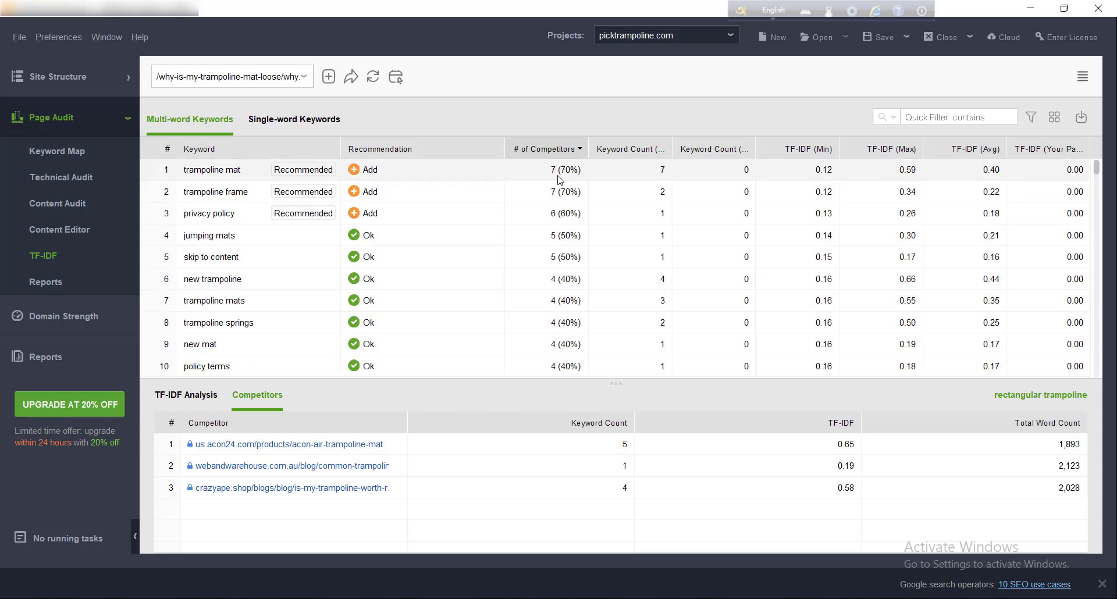